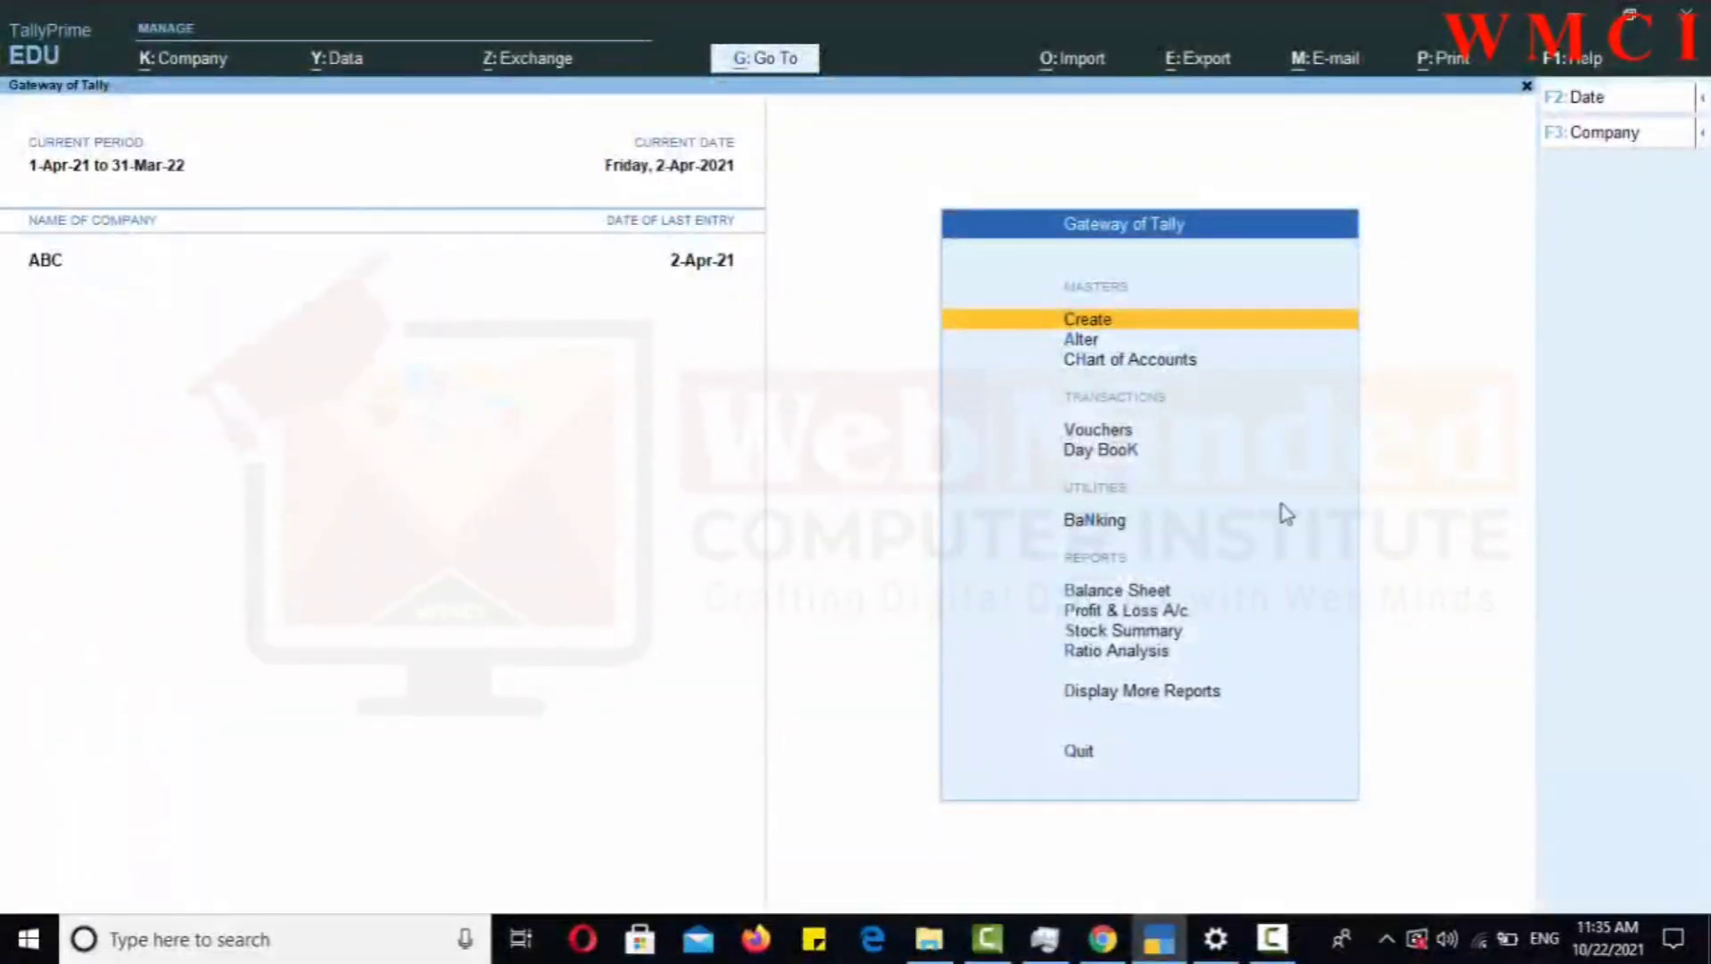
Start a contra voucher with IDBI BANK as the account and Cash as the particular for 10,000
{"action": "left_click", "coordinate": [1121, 437]}
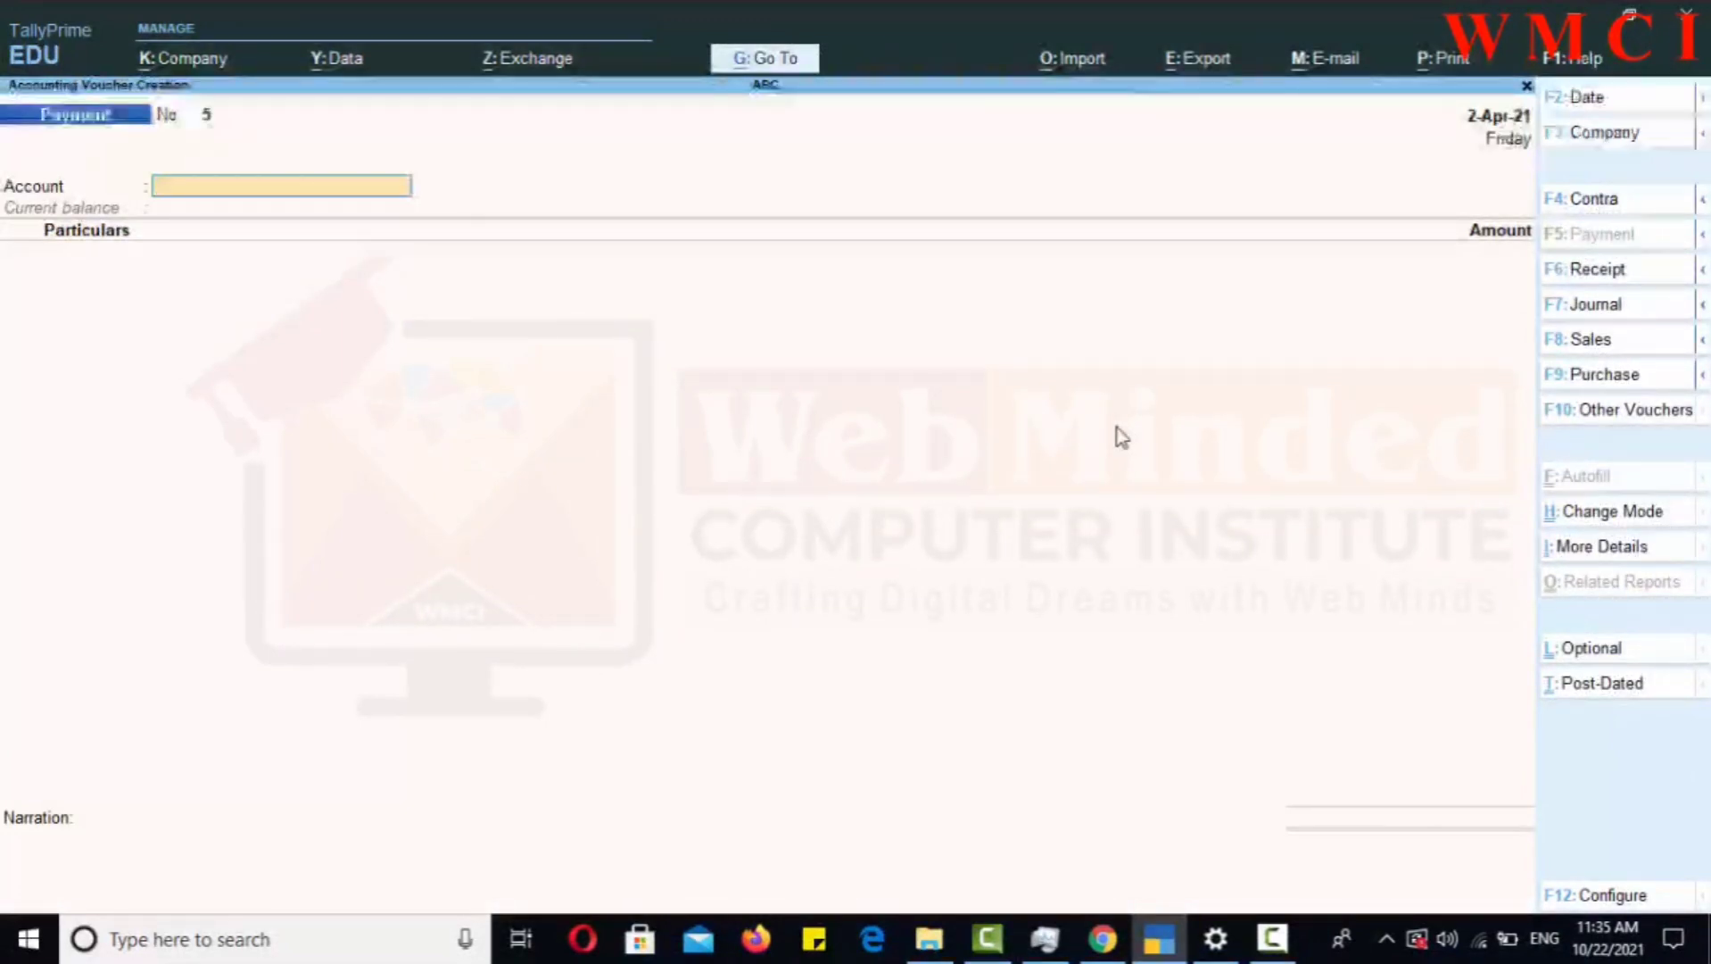
{"action": "left_click", "coordinate": [1620, 200]}
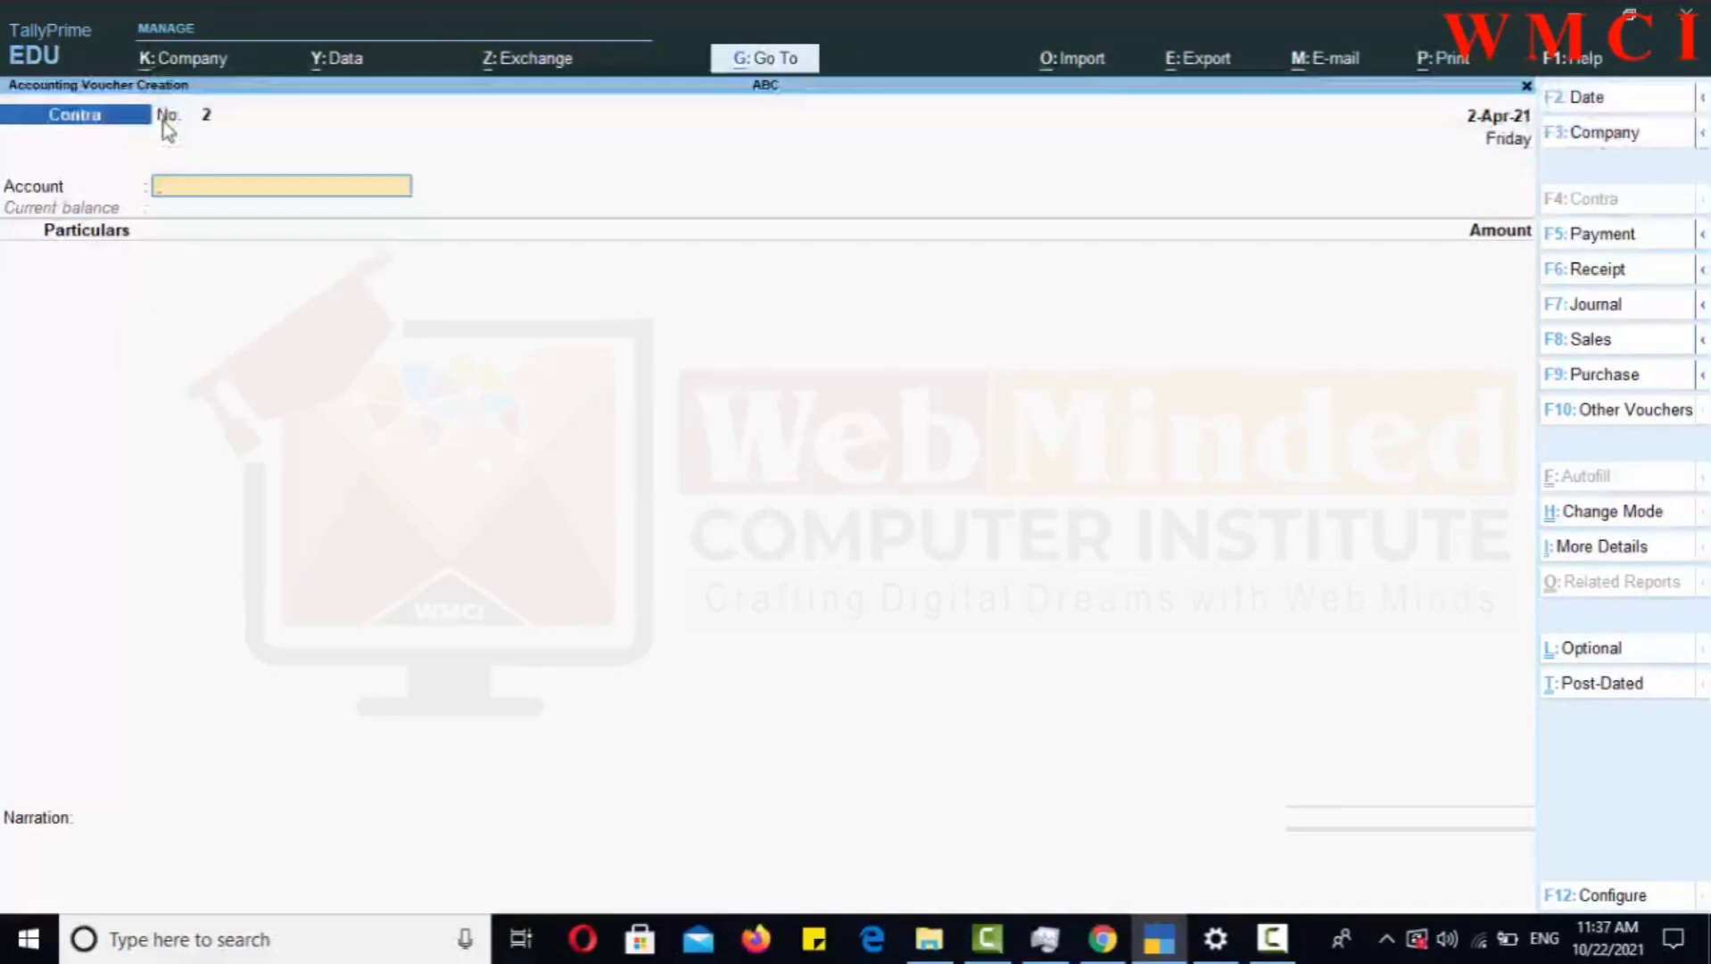
{"action": "type", "text": "I"}
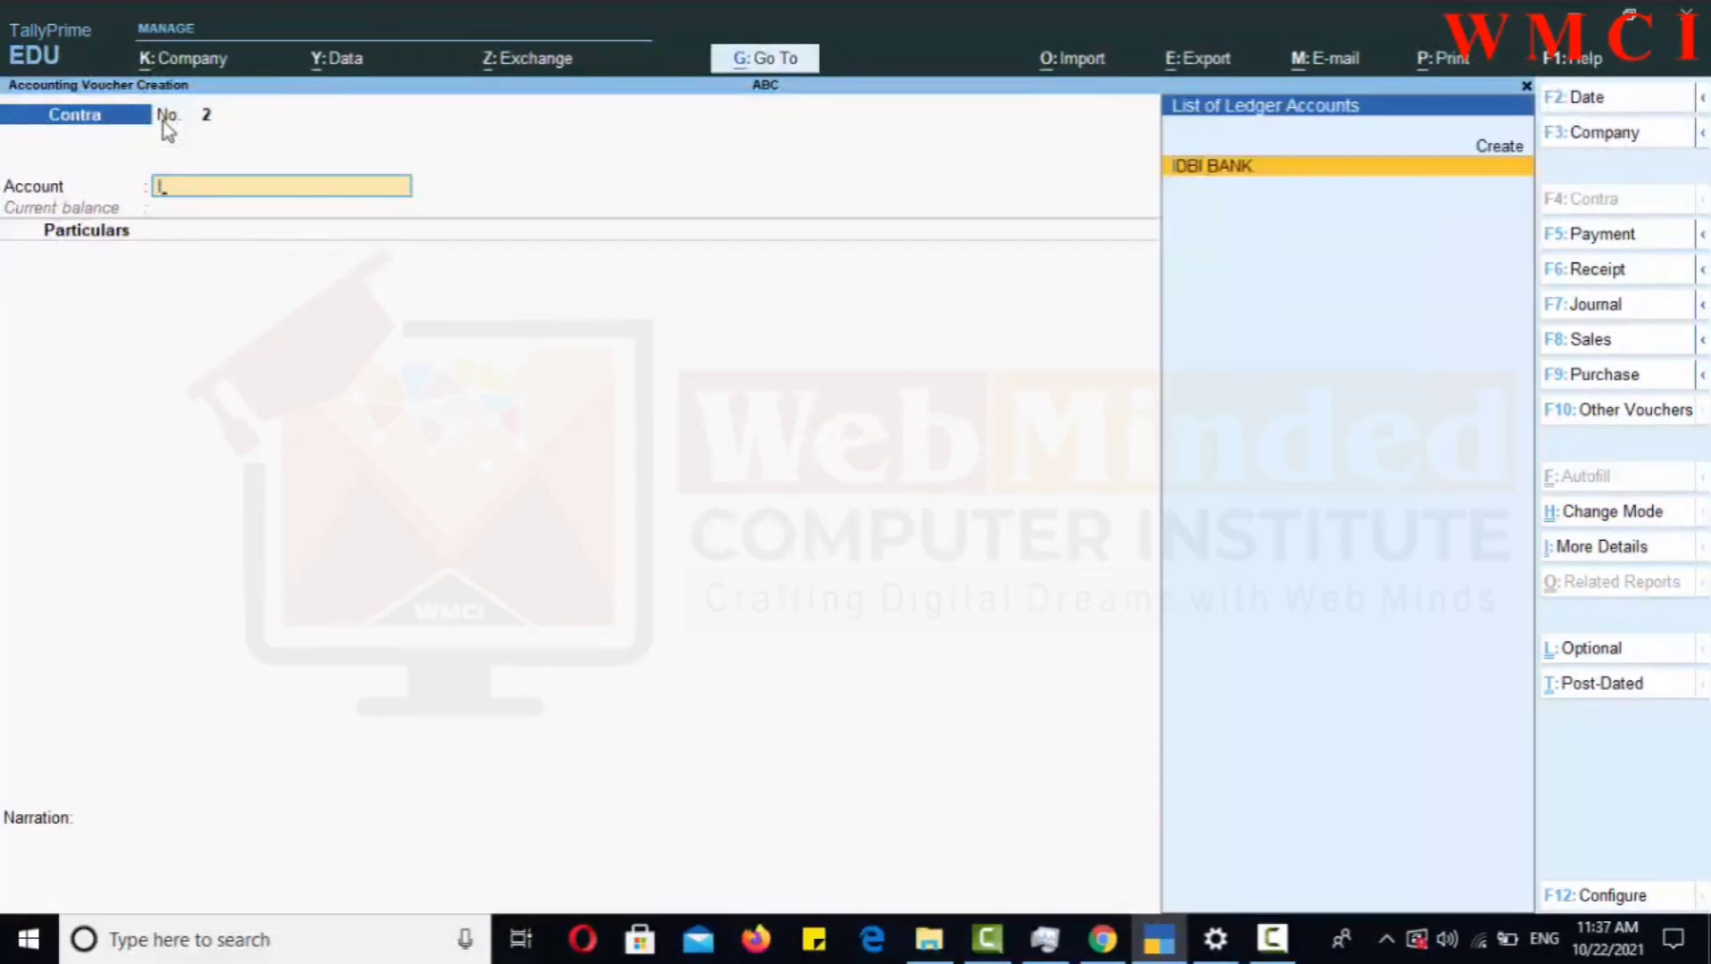
{"action": "key", "text": "Return"}
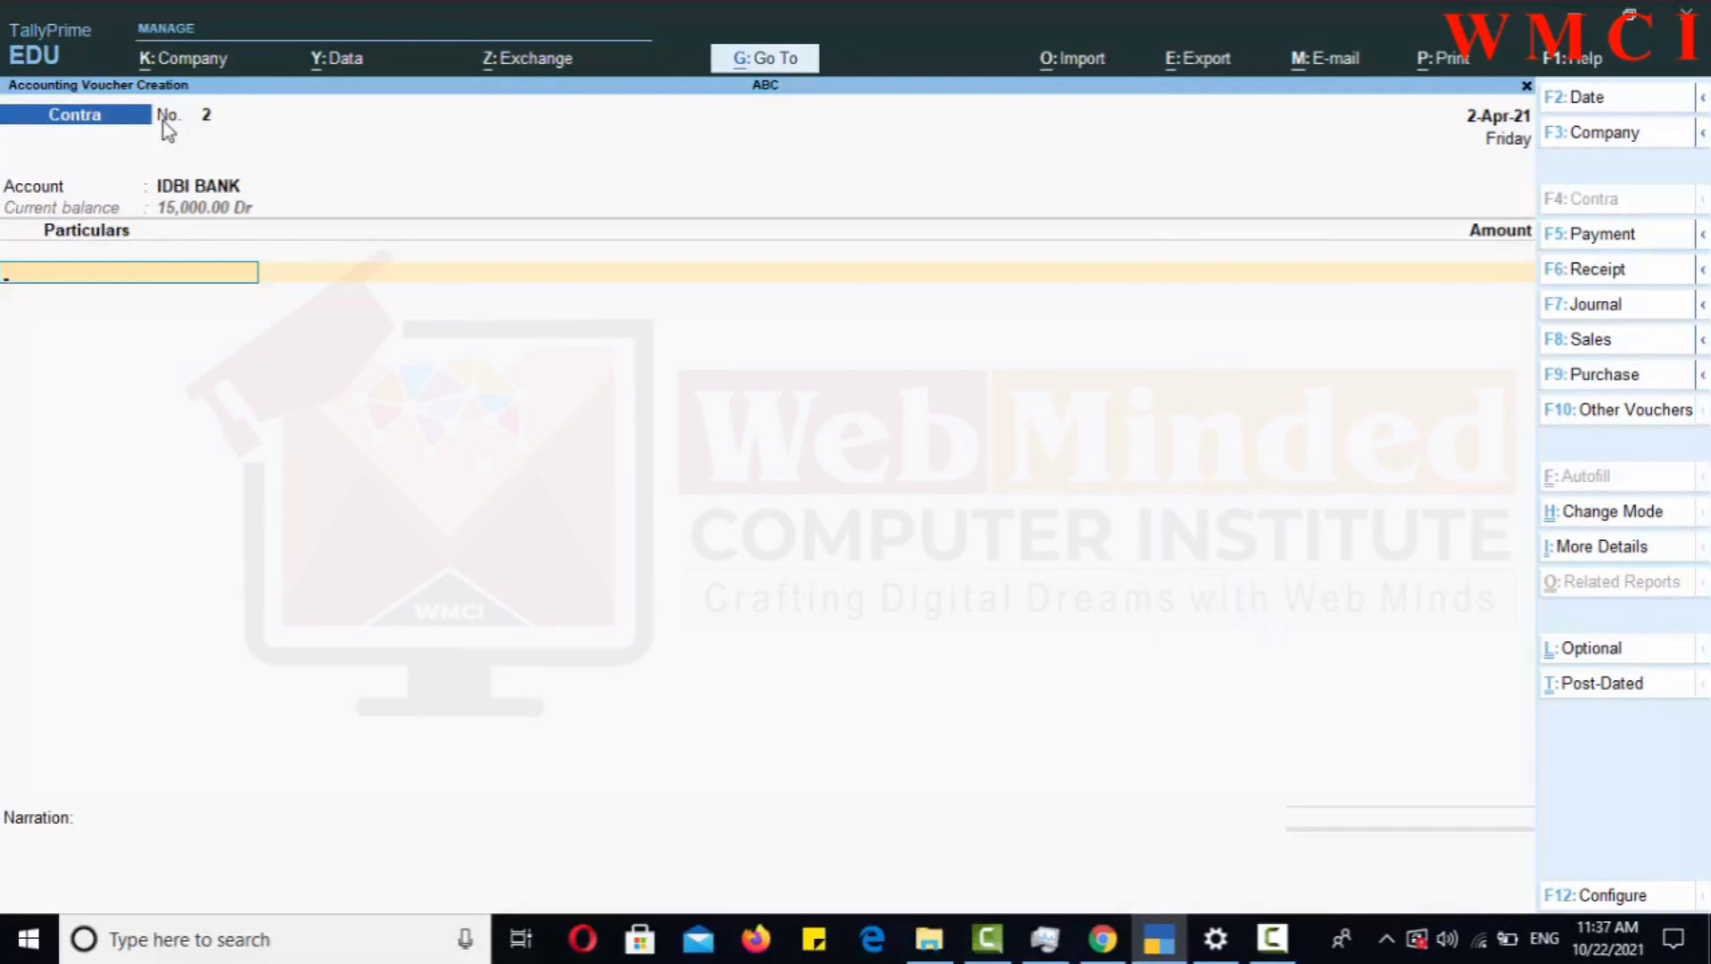
{"action": "type", "text": "C"}
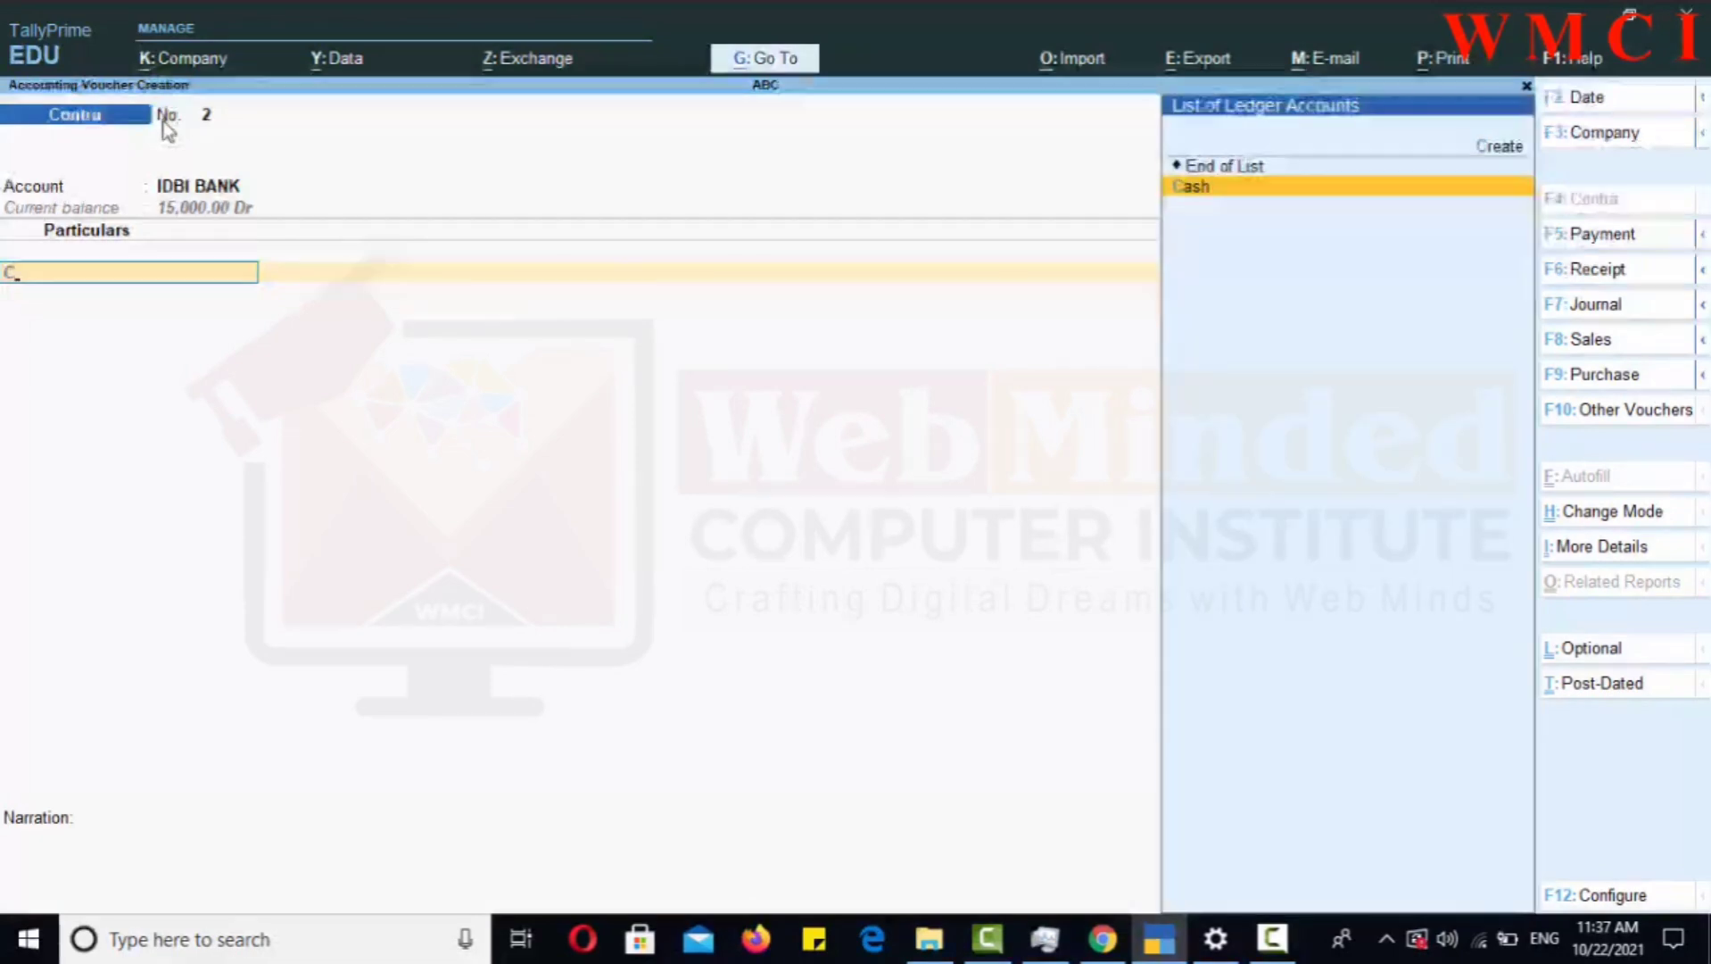
{"action": "key", "text": "Return"}
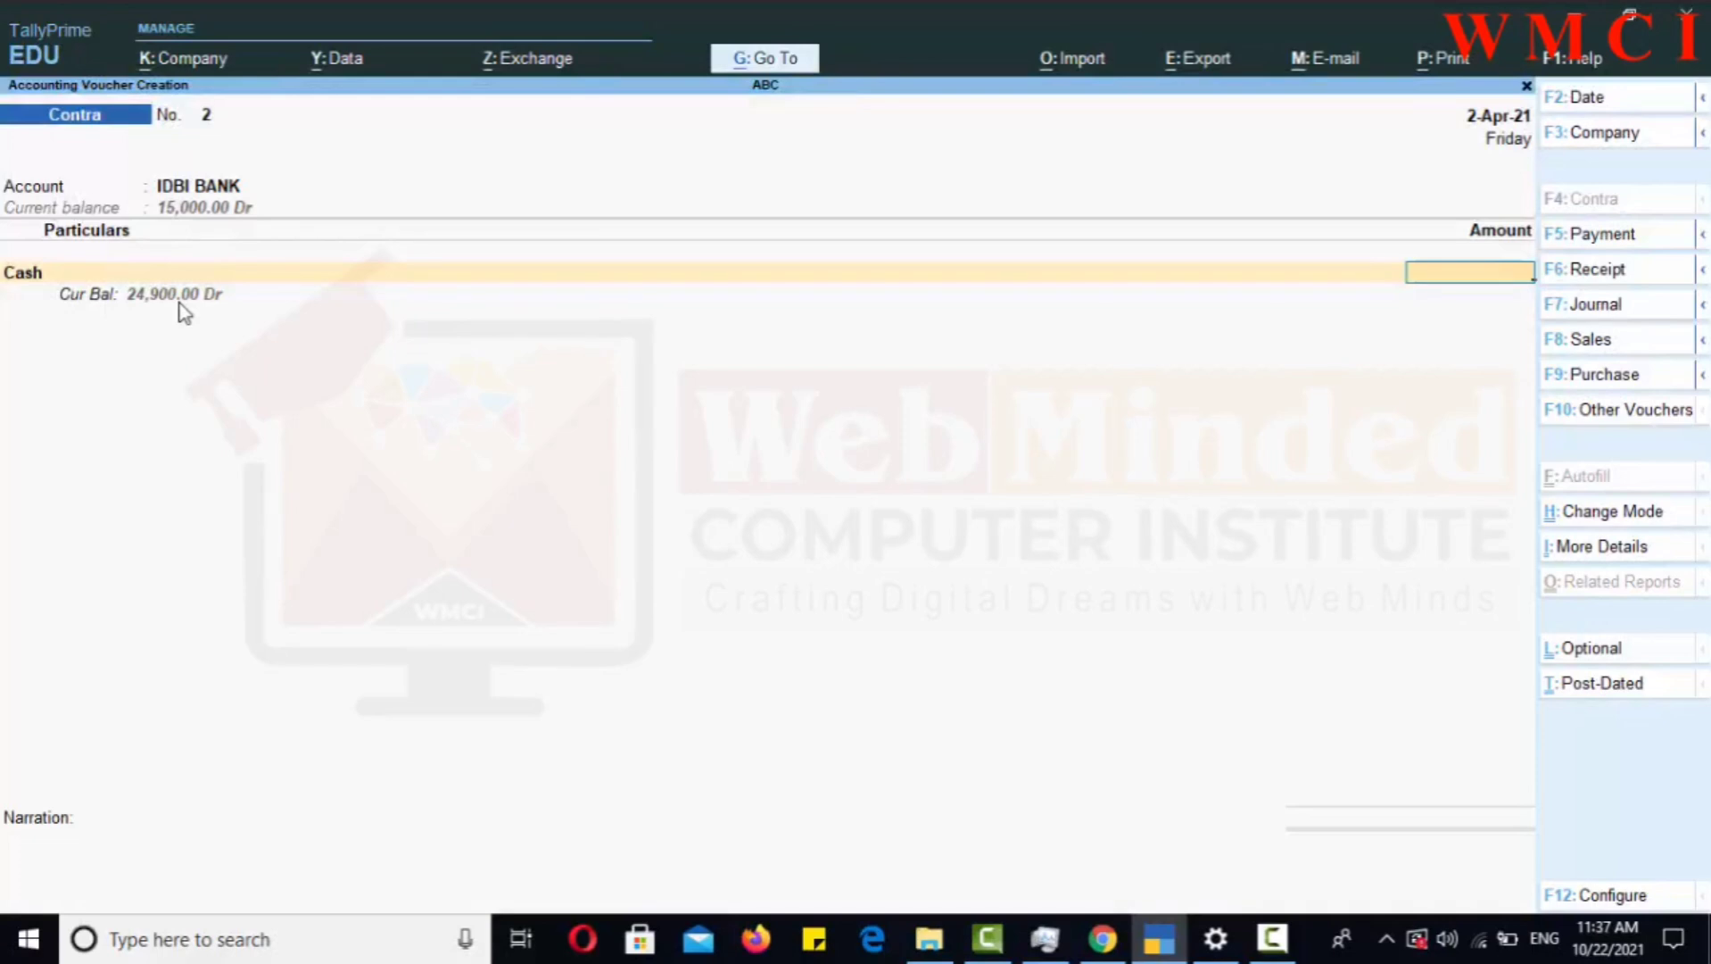
{"action": "type", "text": "10000"}
{"action": "key", "text": "Return"}
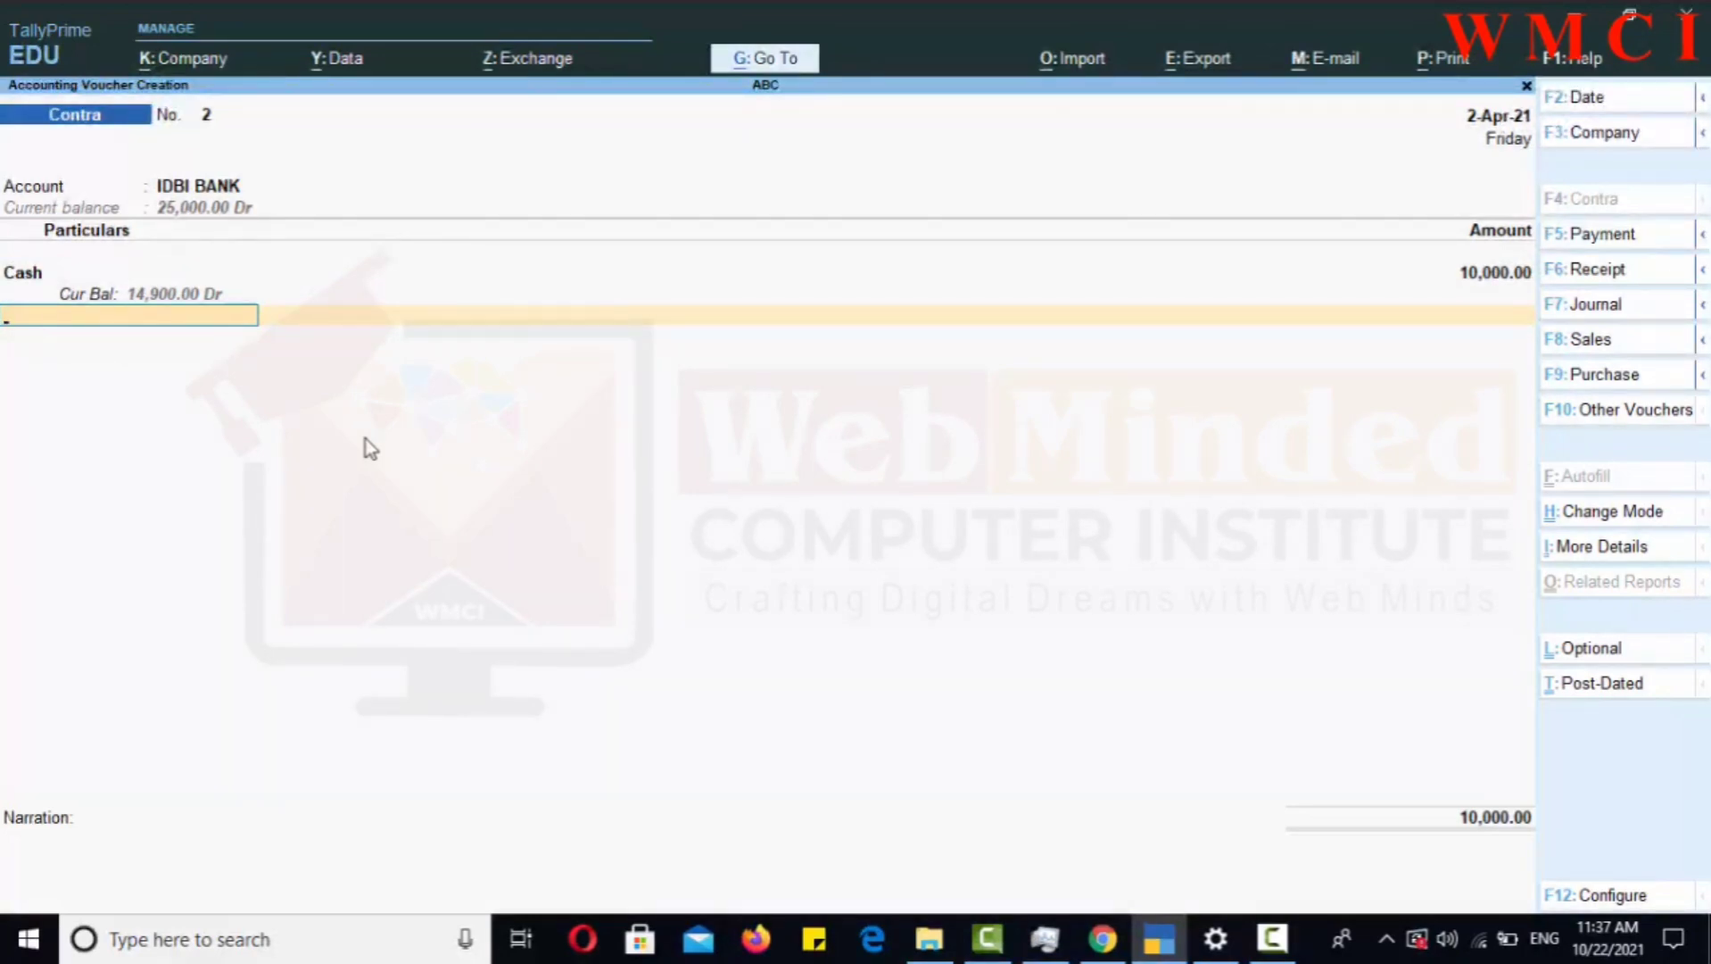
Allocate the IDBI BANK deposit as a Cash transaction with five 2000 notes, leave the narration blank and save the voucher
{"action": "key", "text": "Return"}
{"action": "key", "text": "Return"}
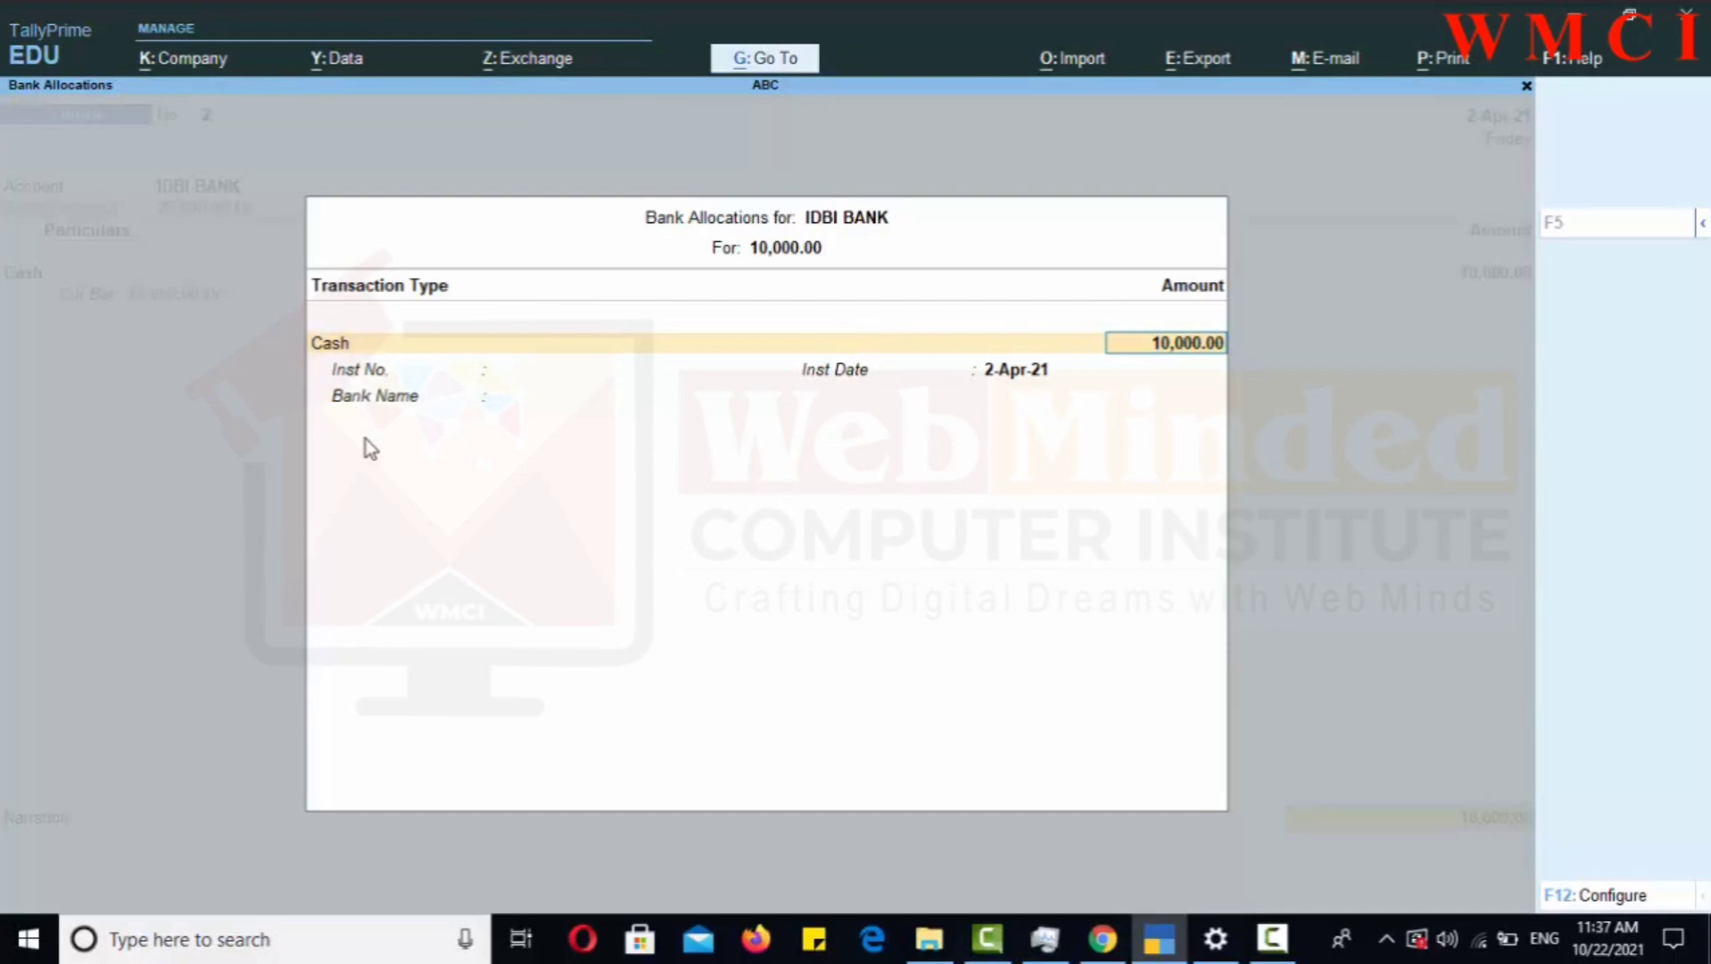
{"action": "key", "text": "Return"}
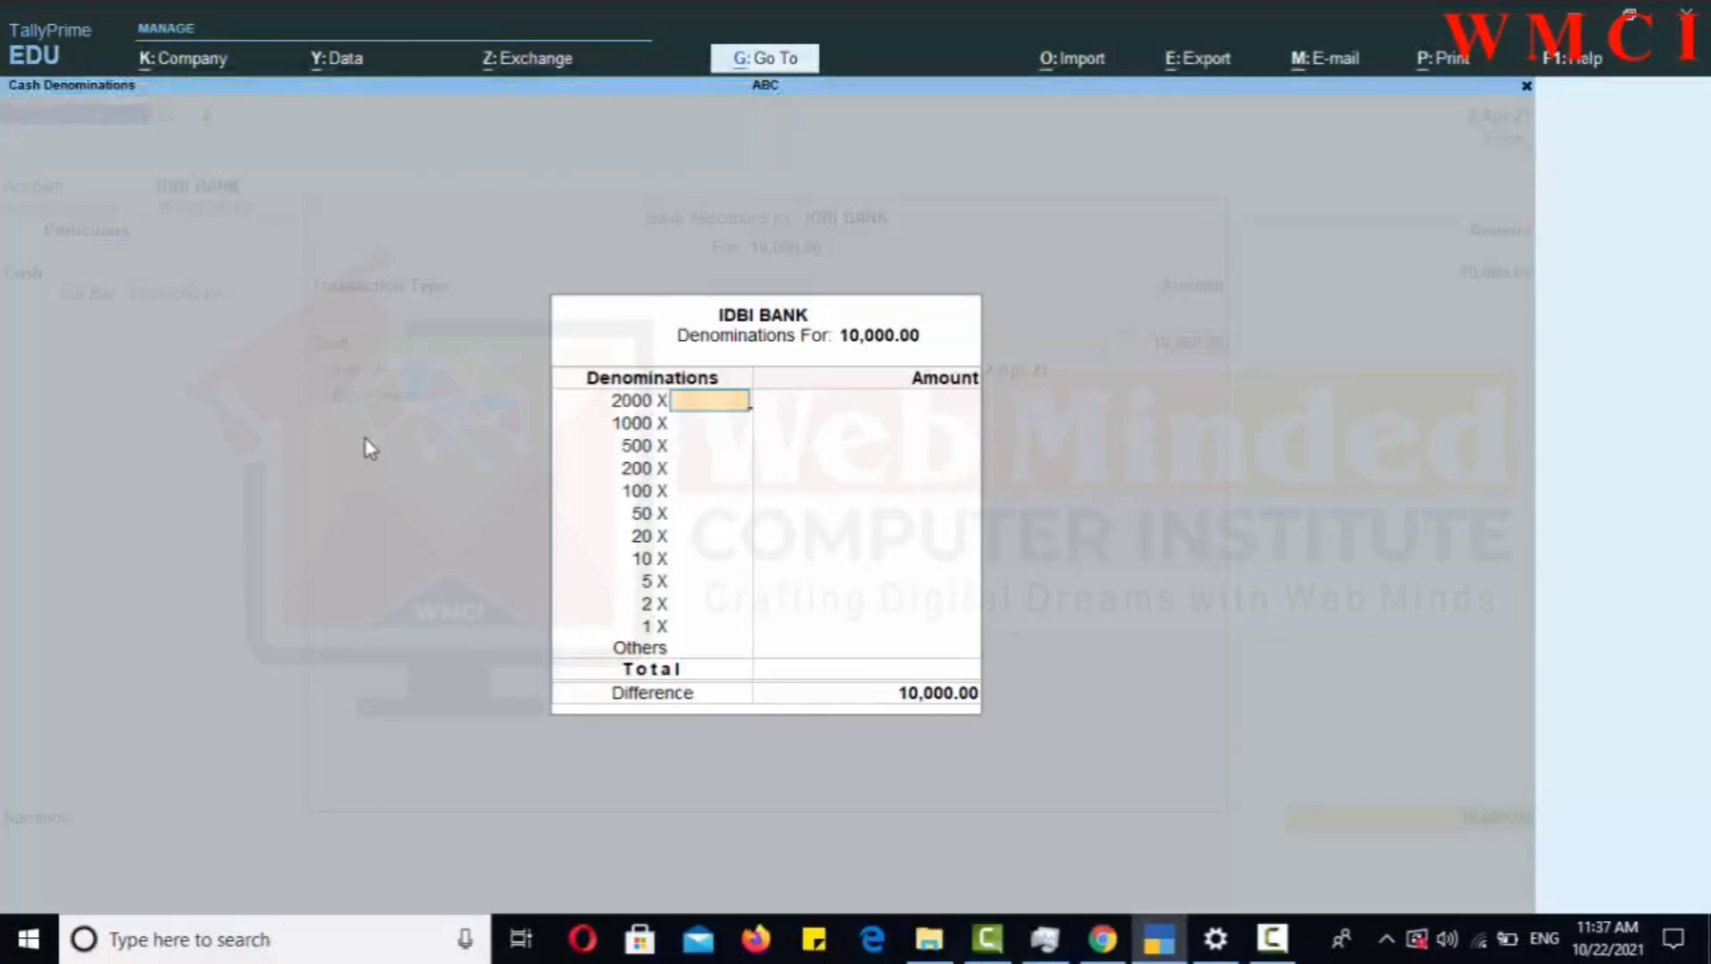
{"action": "type", "text": "5"}
{"action": "key", "text": "Return"}
{"action": "key", "text": "Return"}
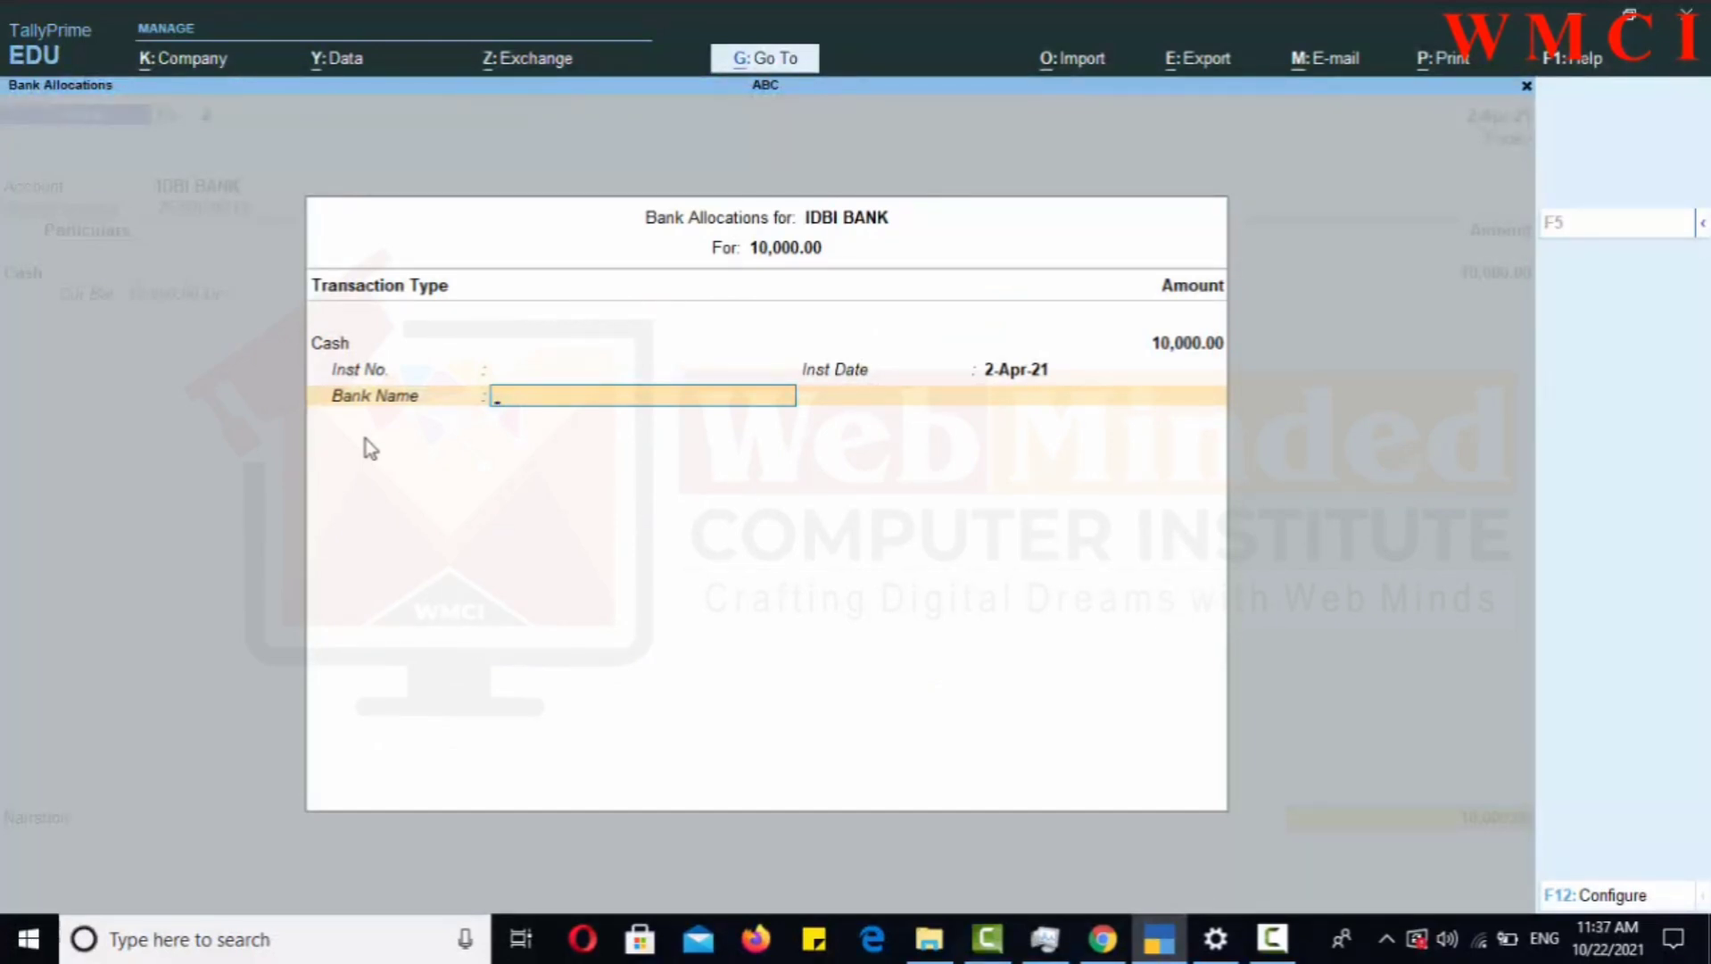
{"action": "key", "text": "Return"}
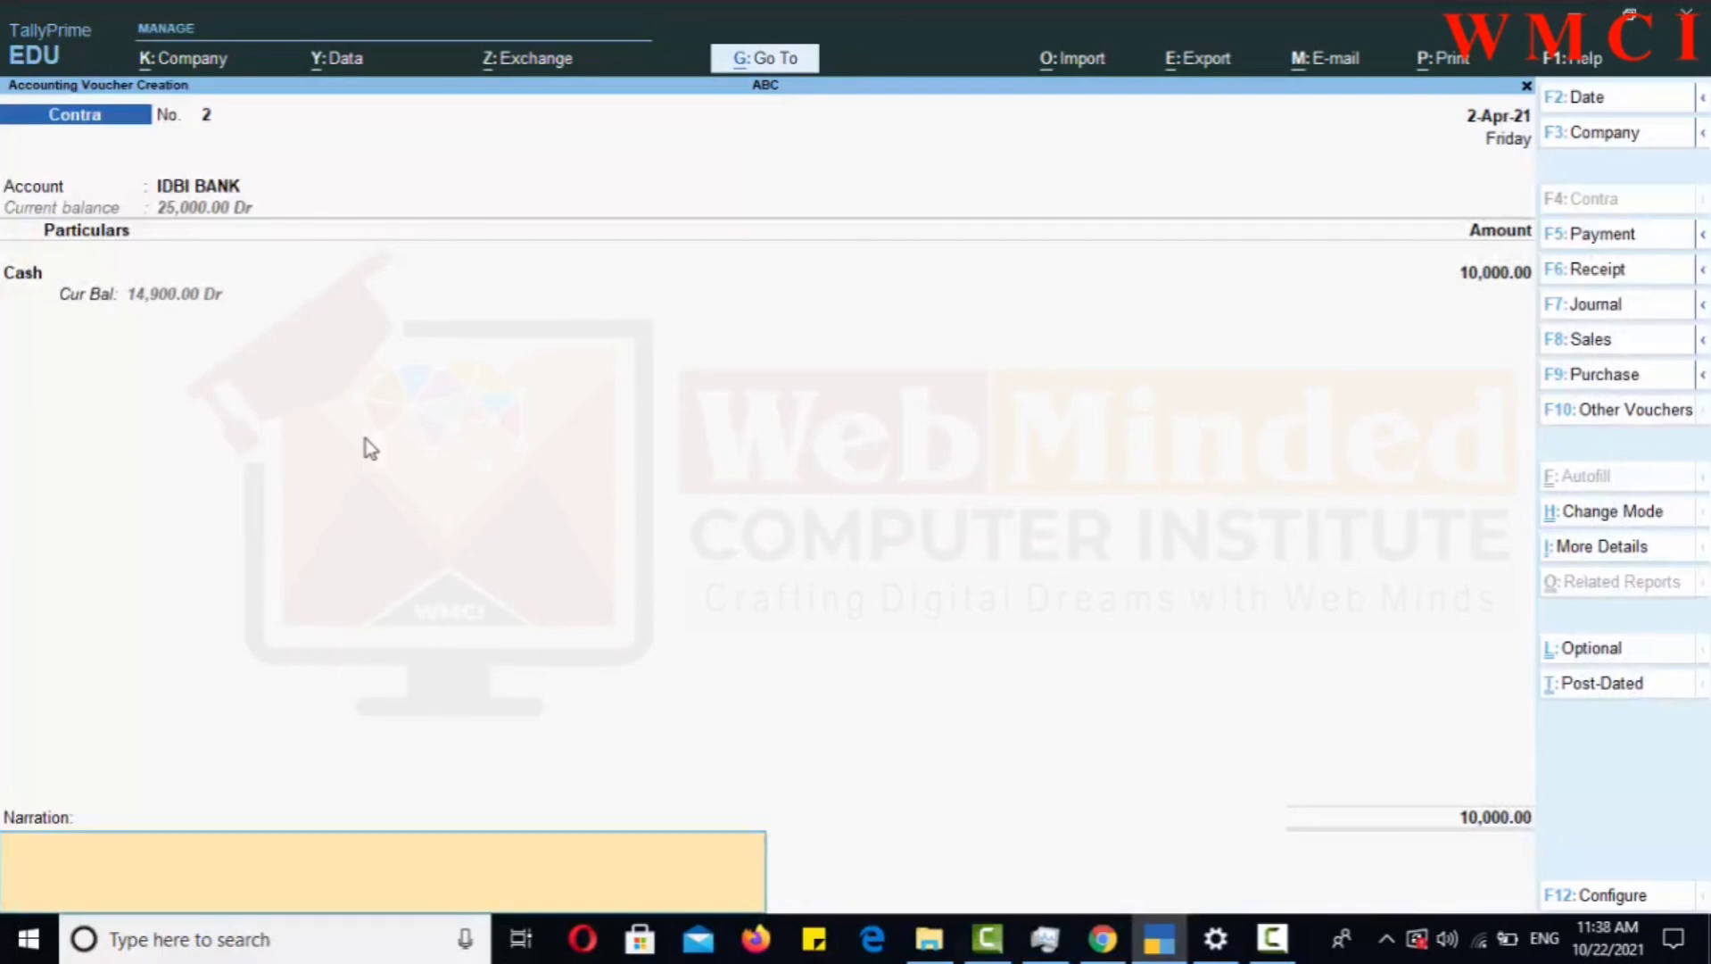
{"action": "key", "text": "Return"}
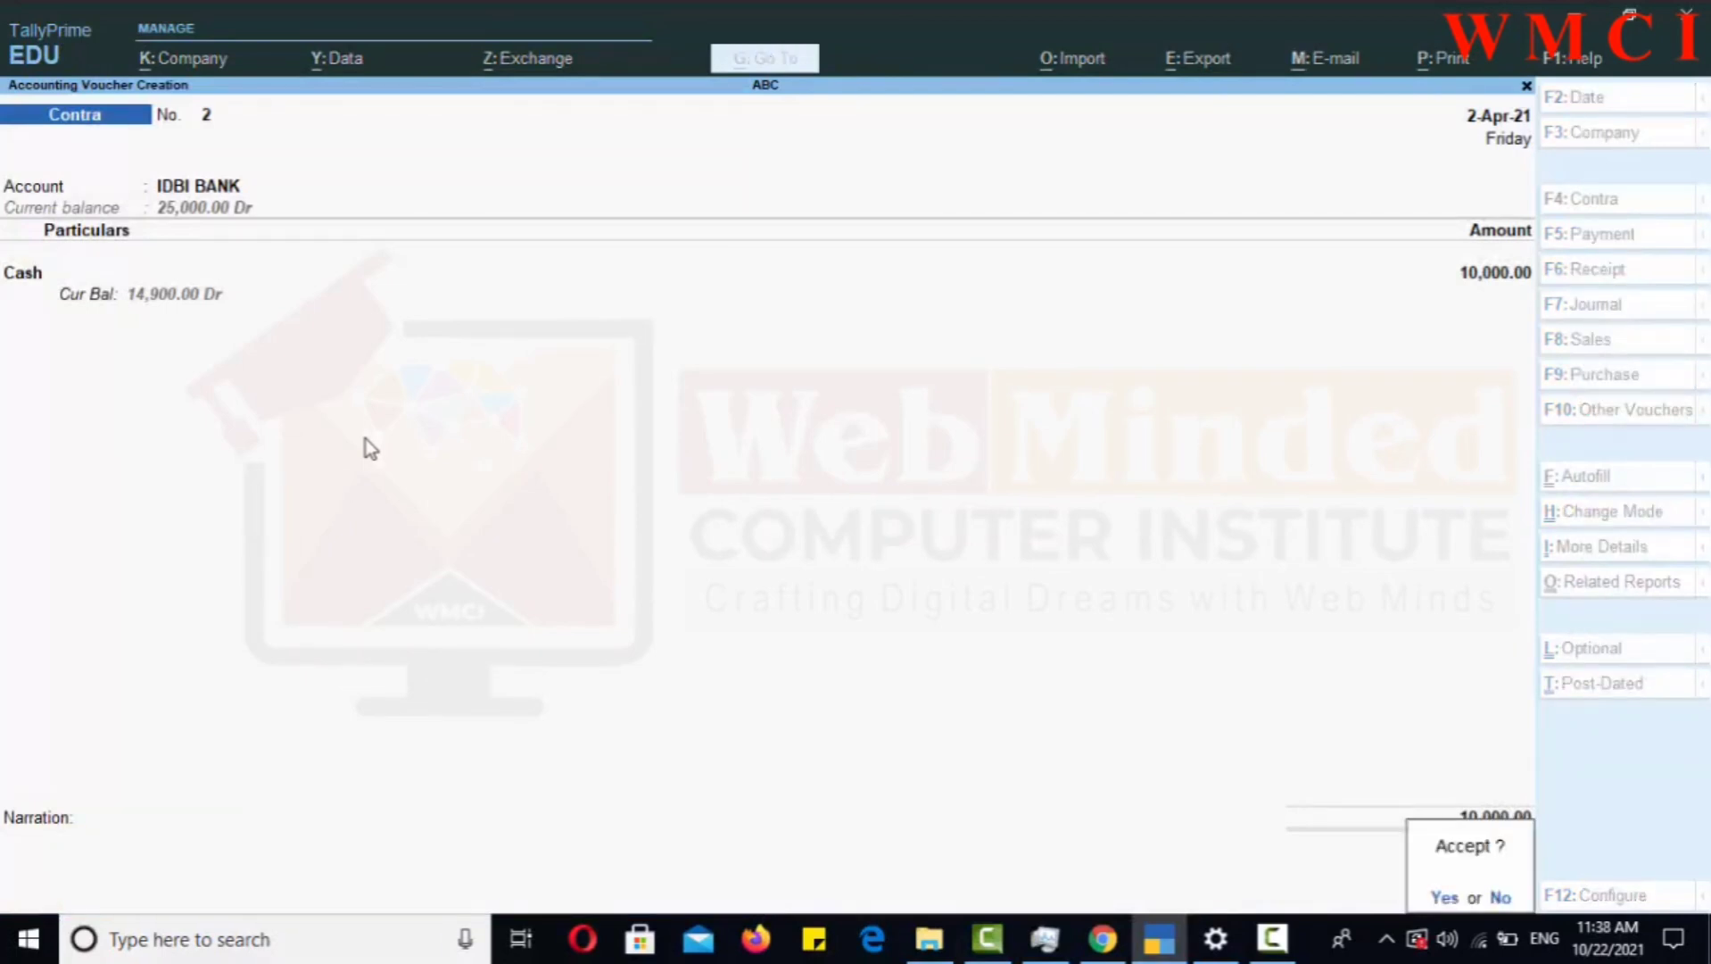
{"action": "key", "text": "Return"}
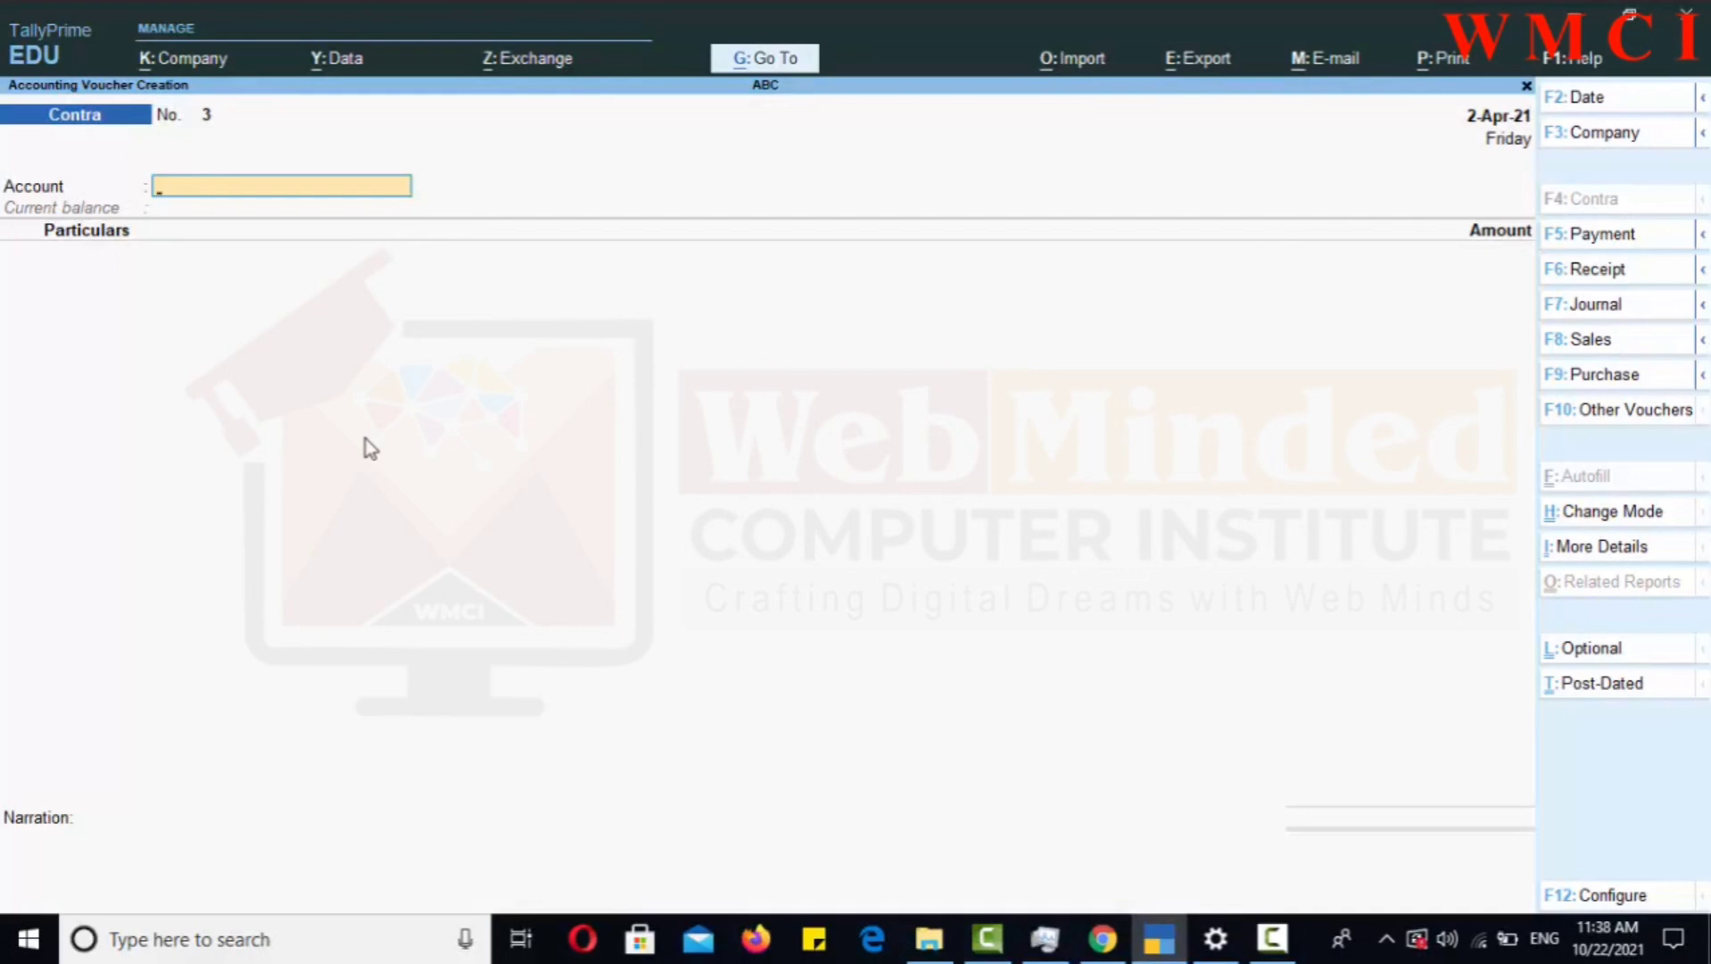
Fill in the new contra voucher with Cash as the account and IDBI BANK as the particular for 5,000
{"action": "type", "text": "C"}
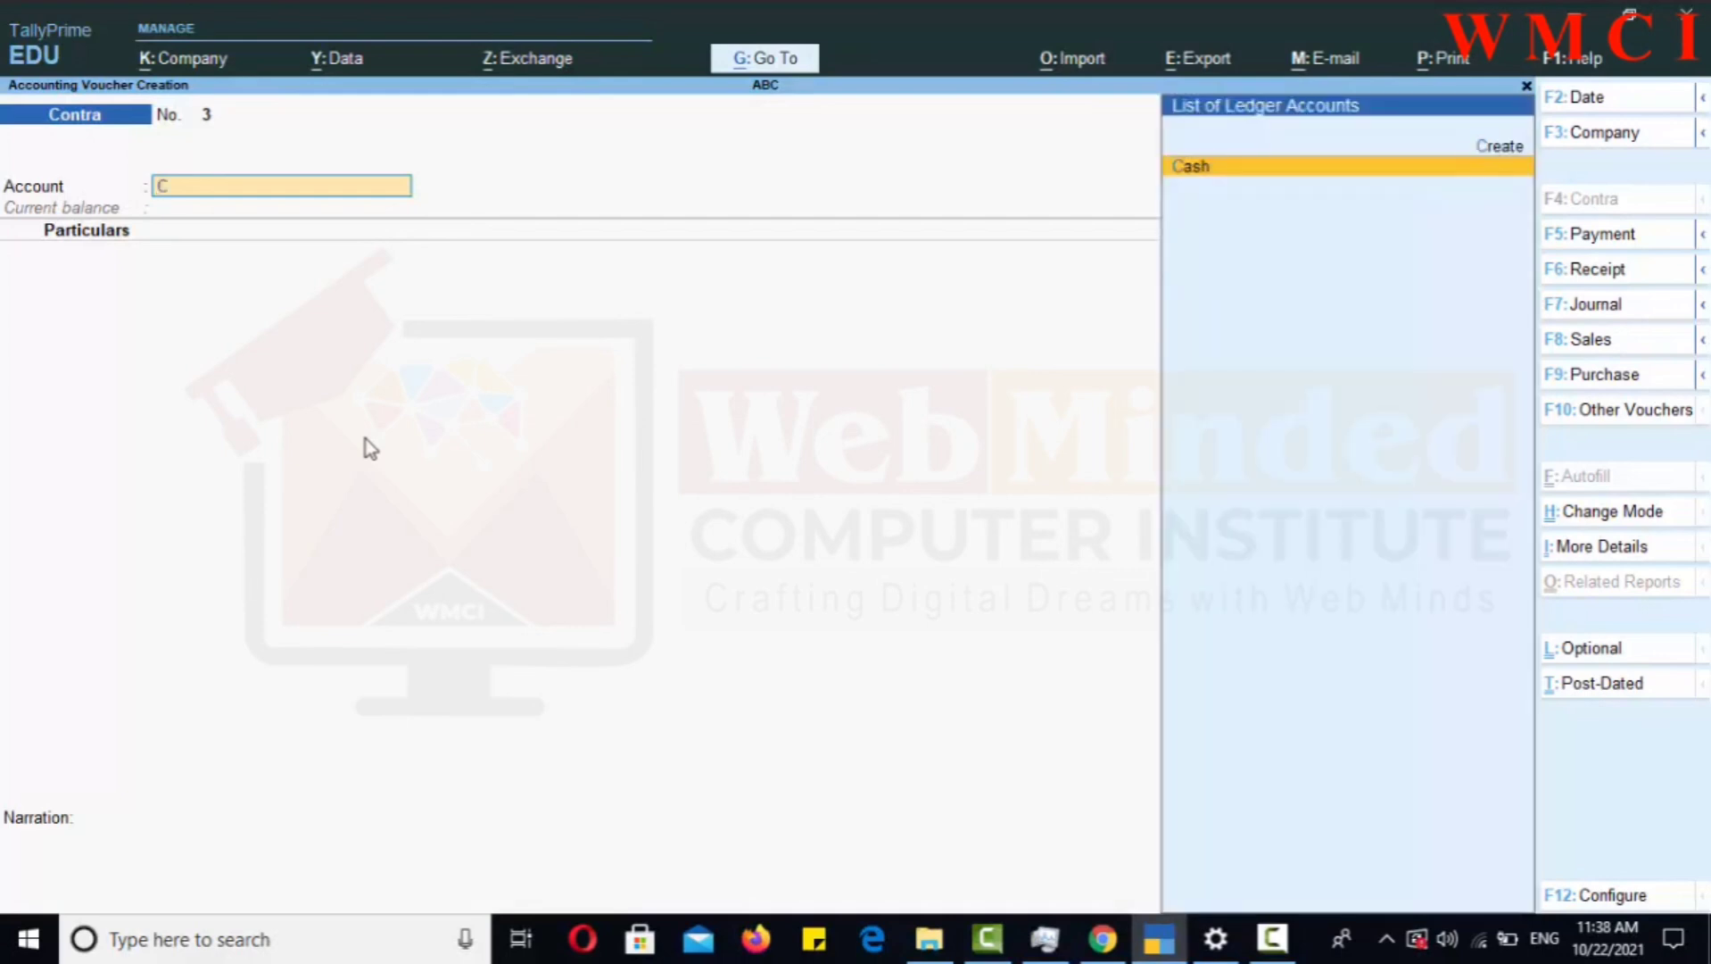
{"action": "key", "text": "Return"}
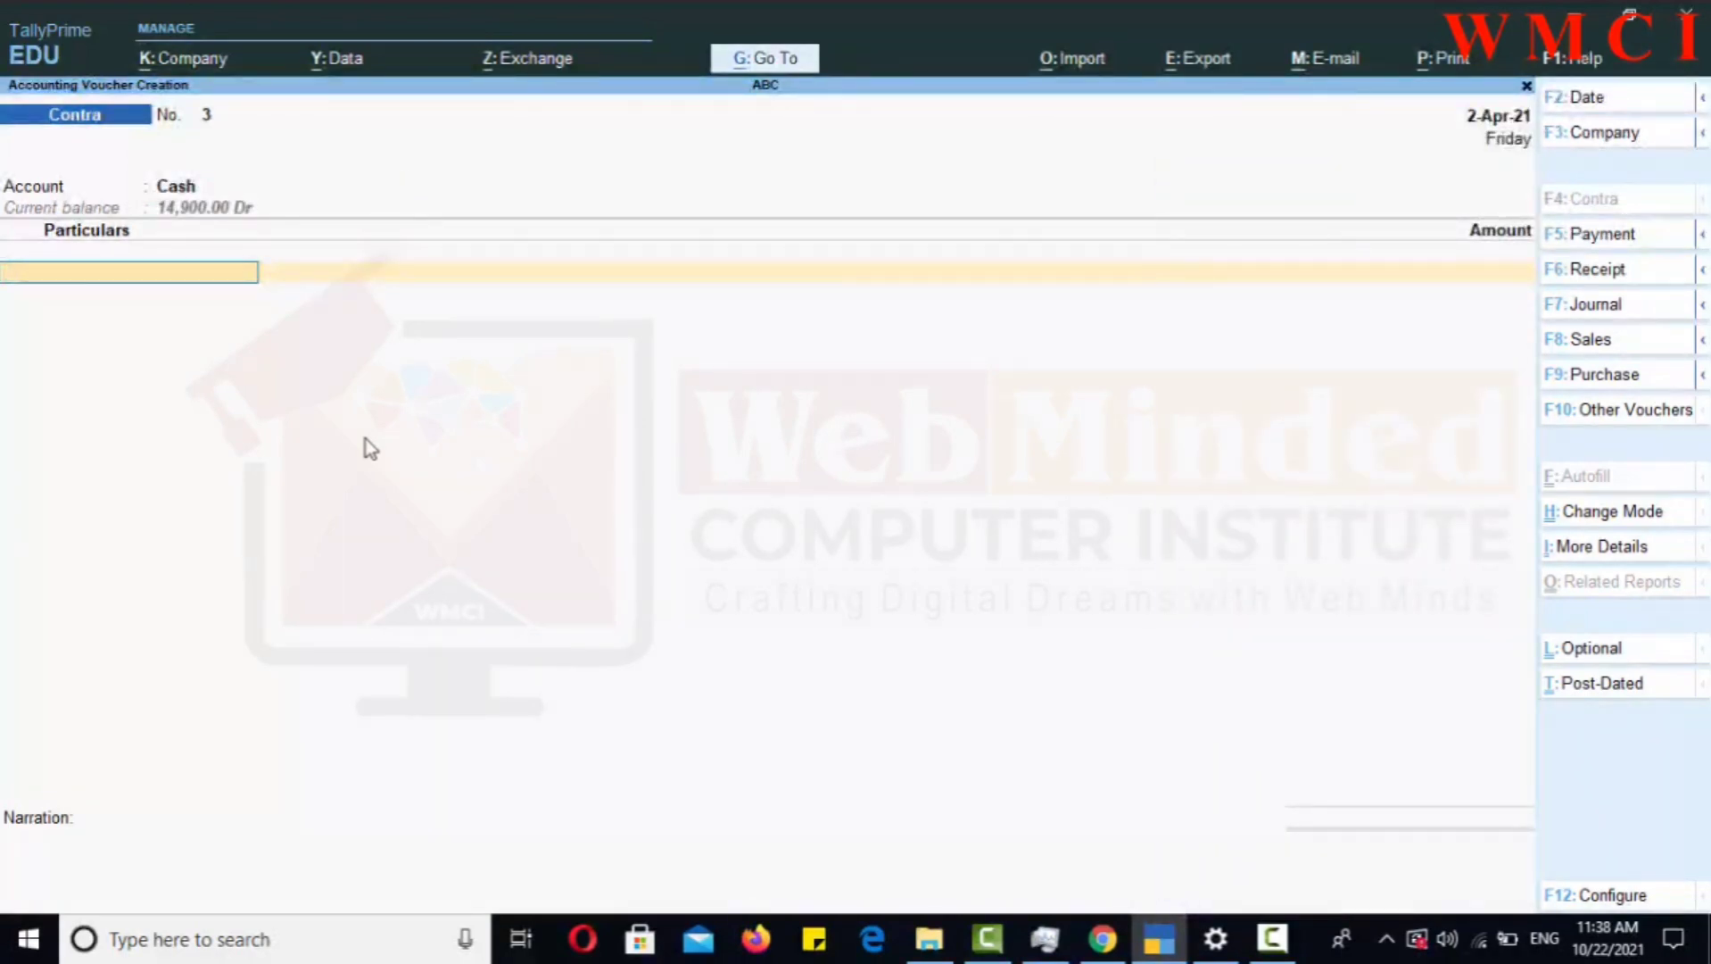
{"action": "type", "text": "I"}
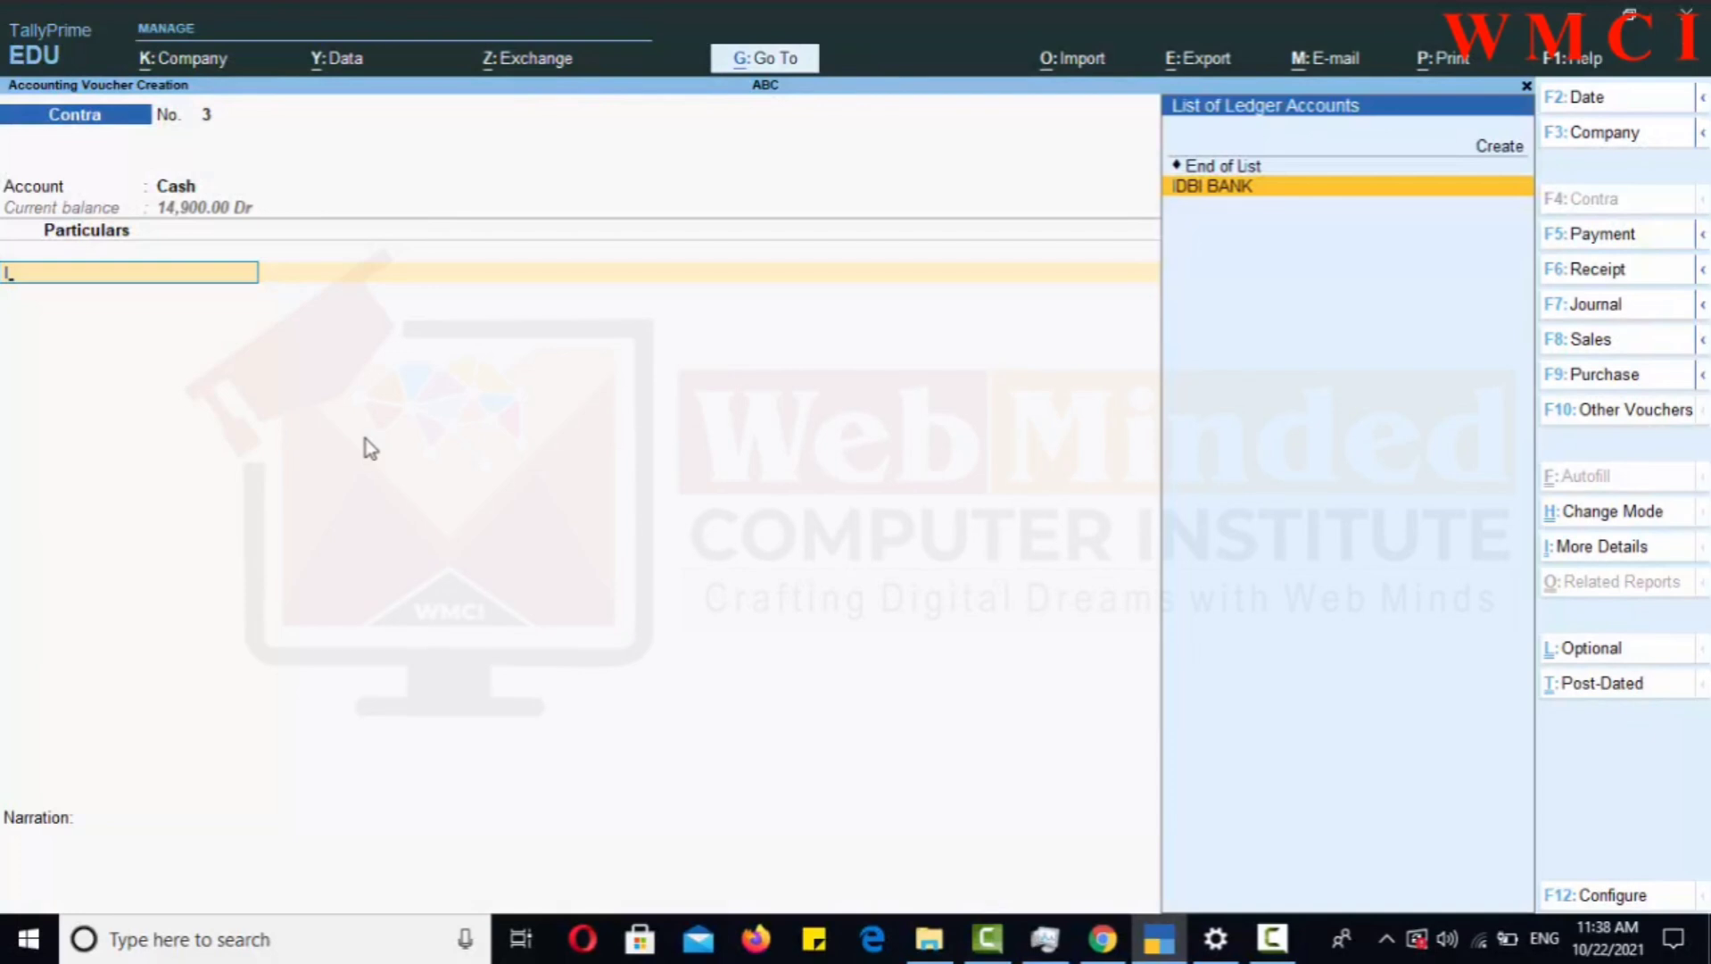
{"action": "key", "text": "Return"}
{"action": "type", "text": "5000"}
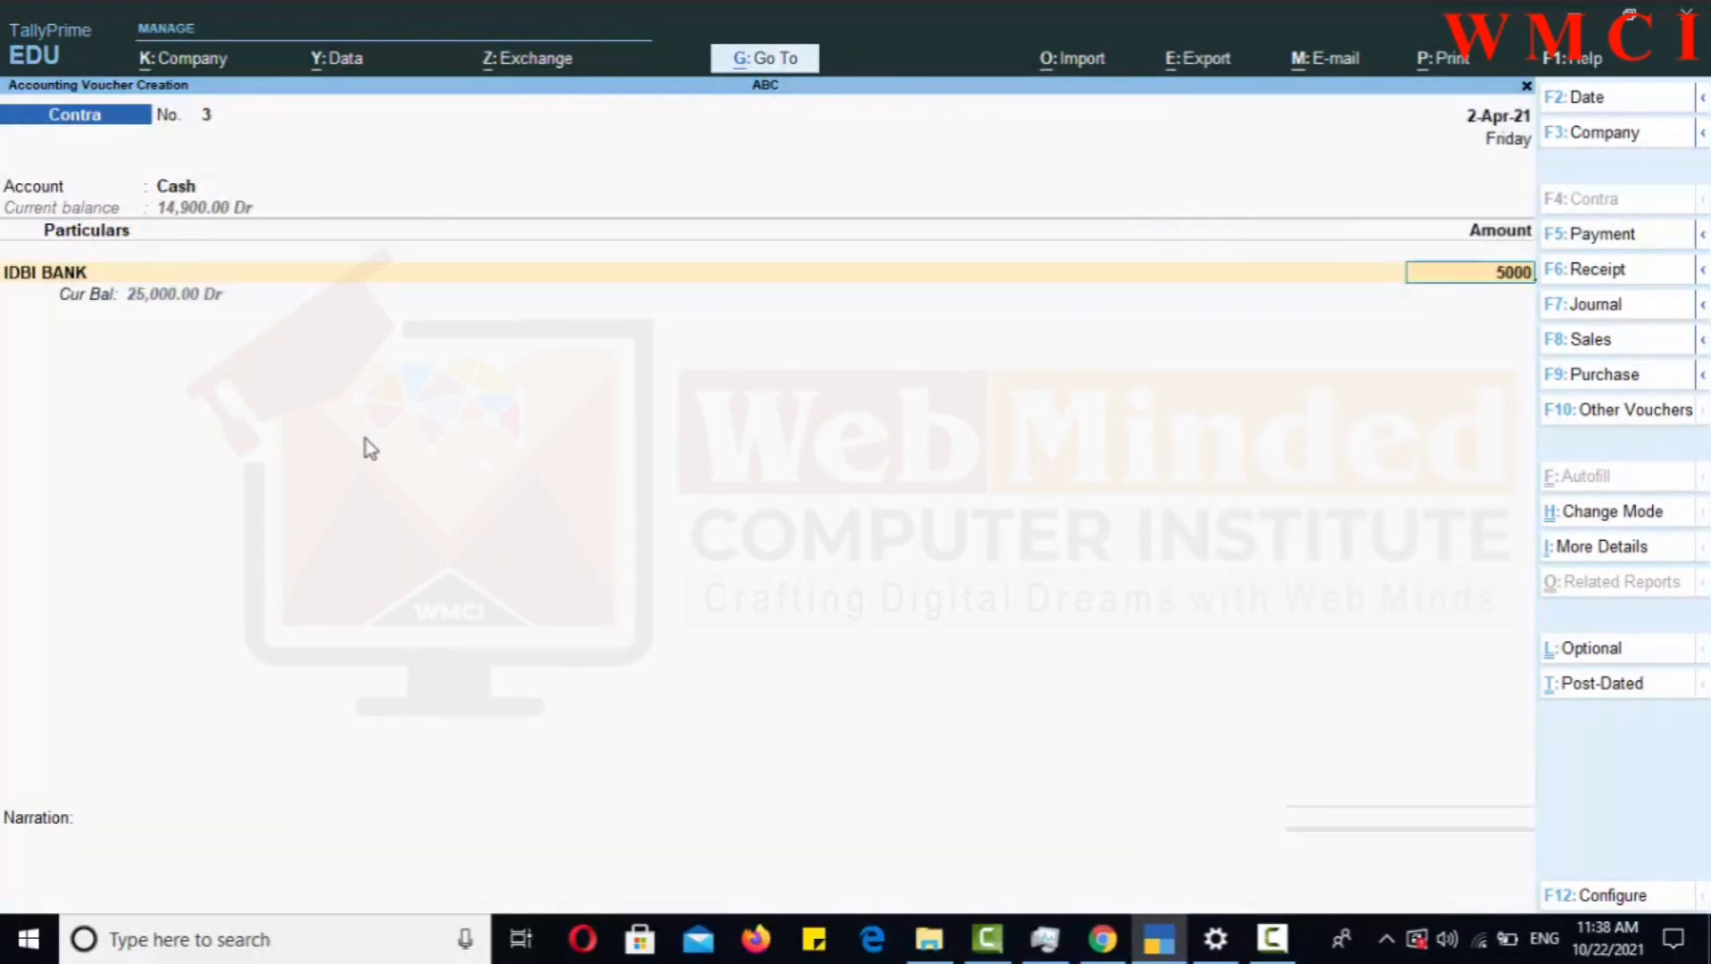
{"action": "key", "text": "Return"}
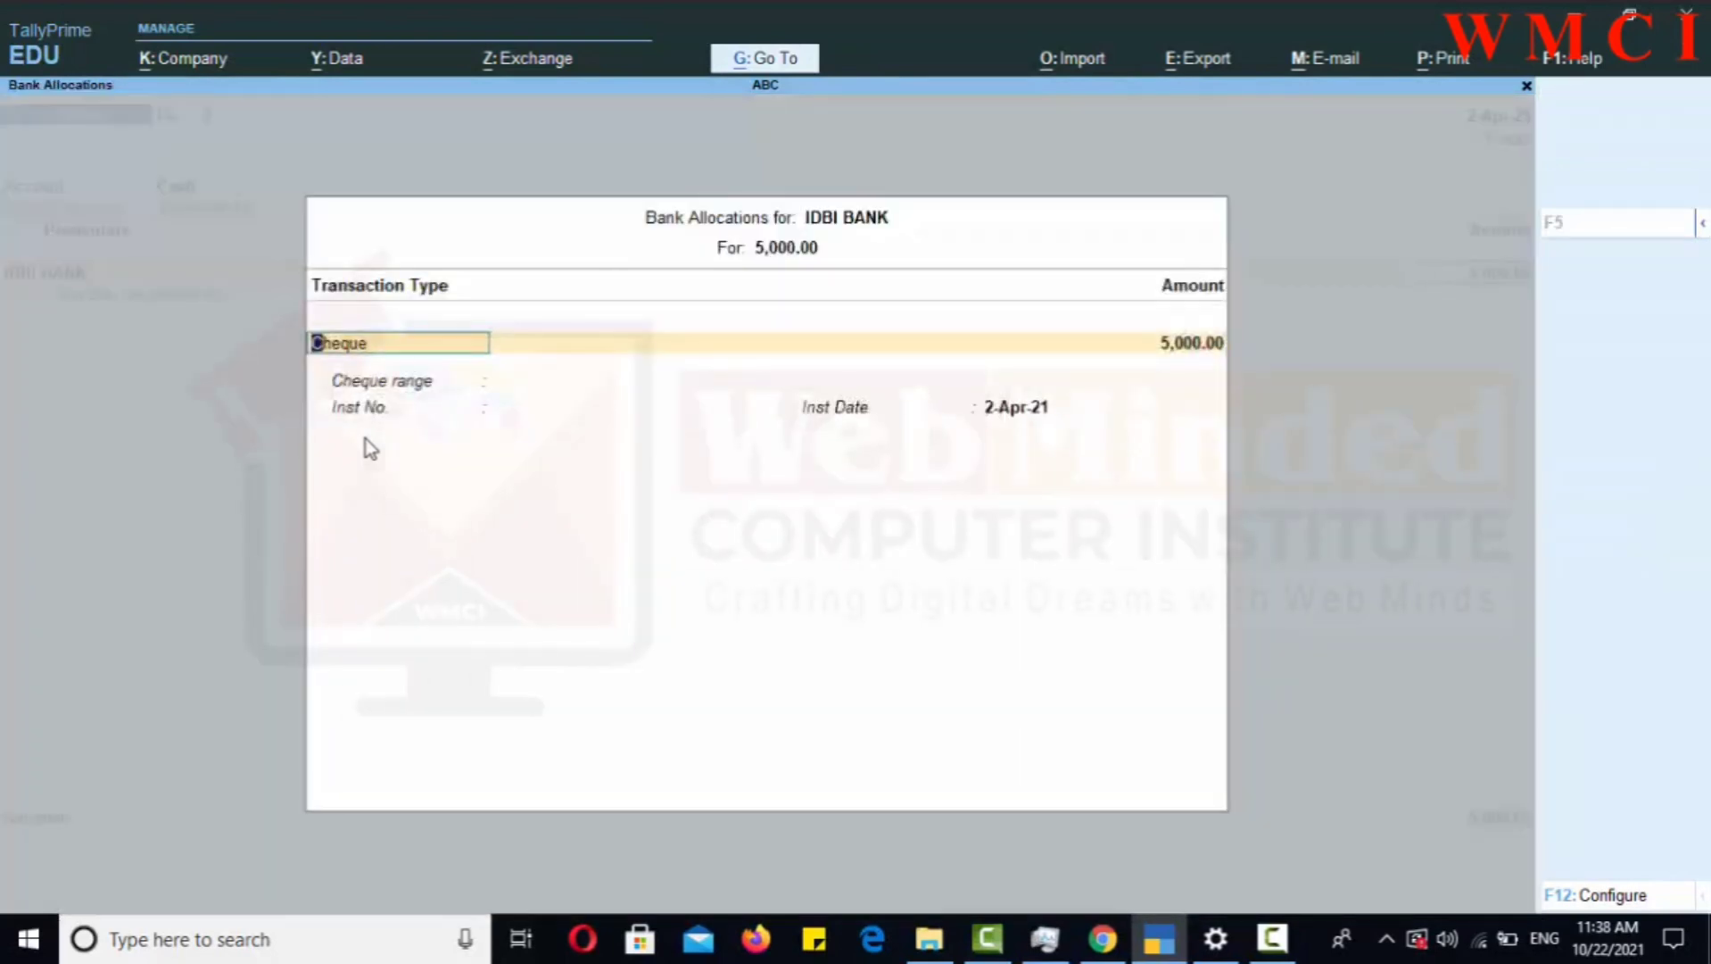
Allocate the withdrawal as a Cheque with range Not Applicable and instrument number IDBI33433, and save the voucher without narration
{"action": "key", "text": "Return"}
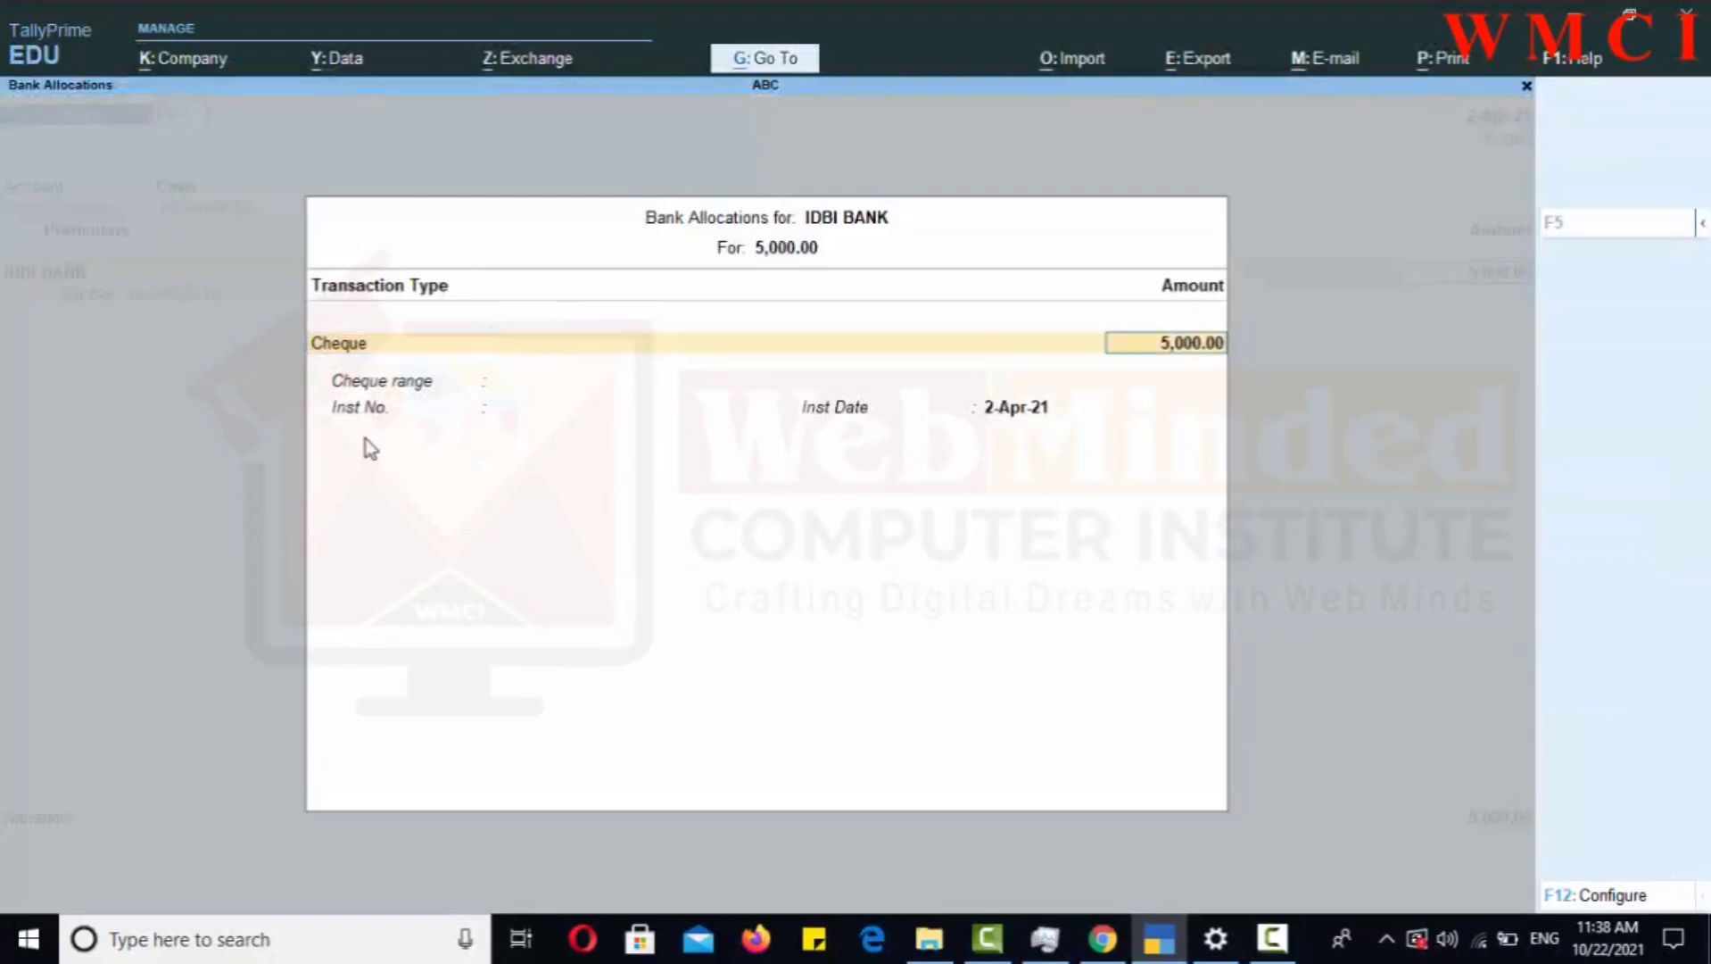
{"action": "key", "text": "Return"}
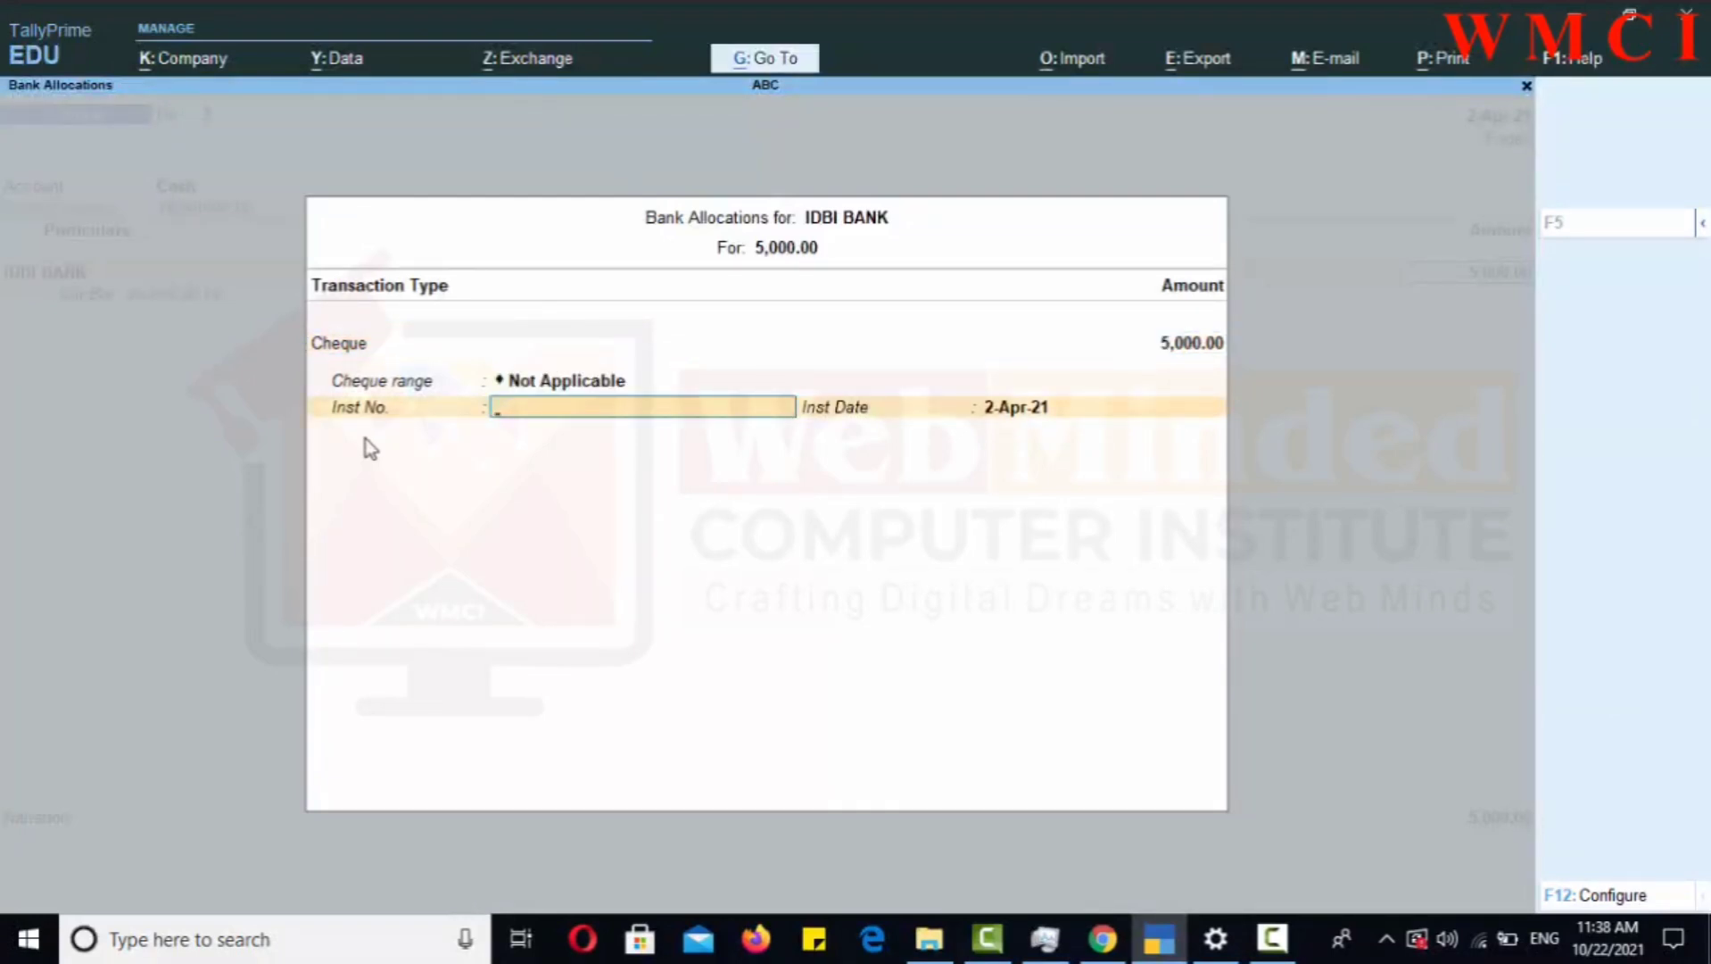
{"action": "type", "text": "IDBI33433"}
{"action": "key", "text": "Return"}
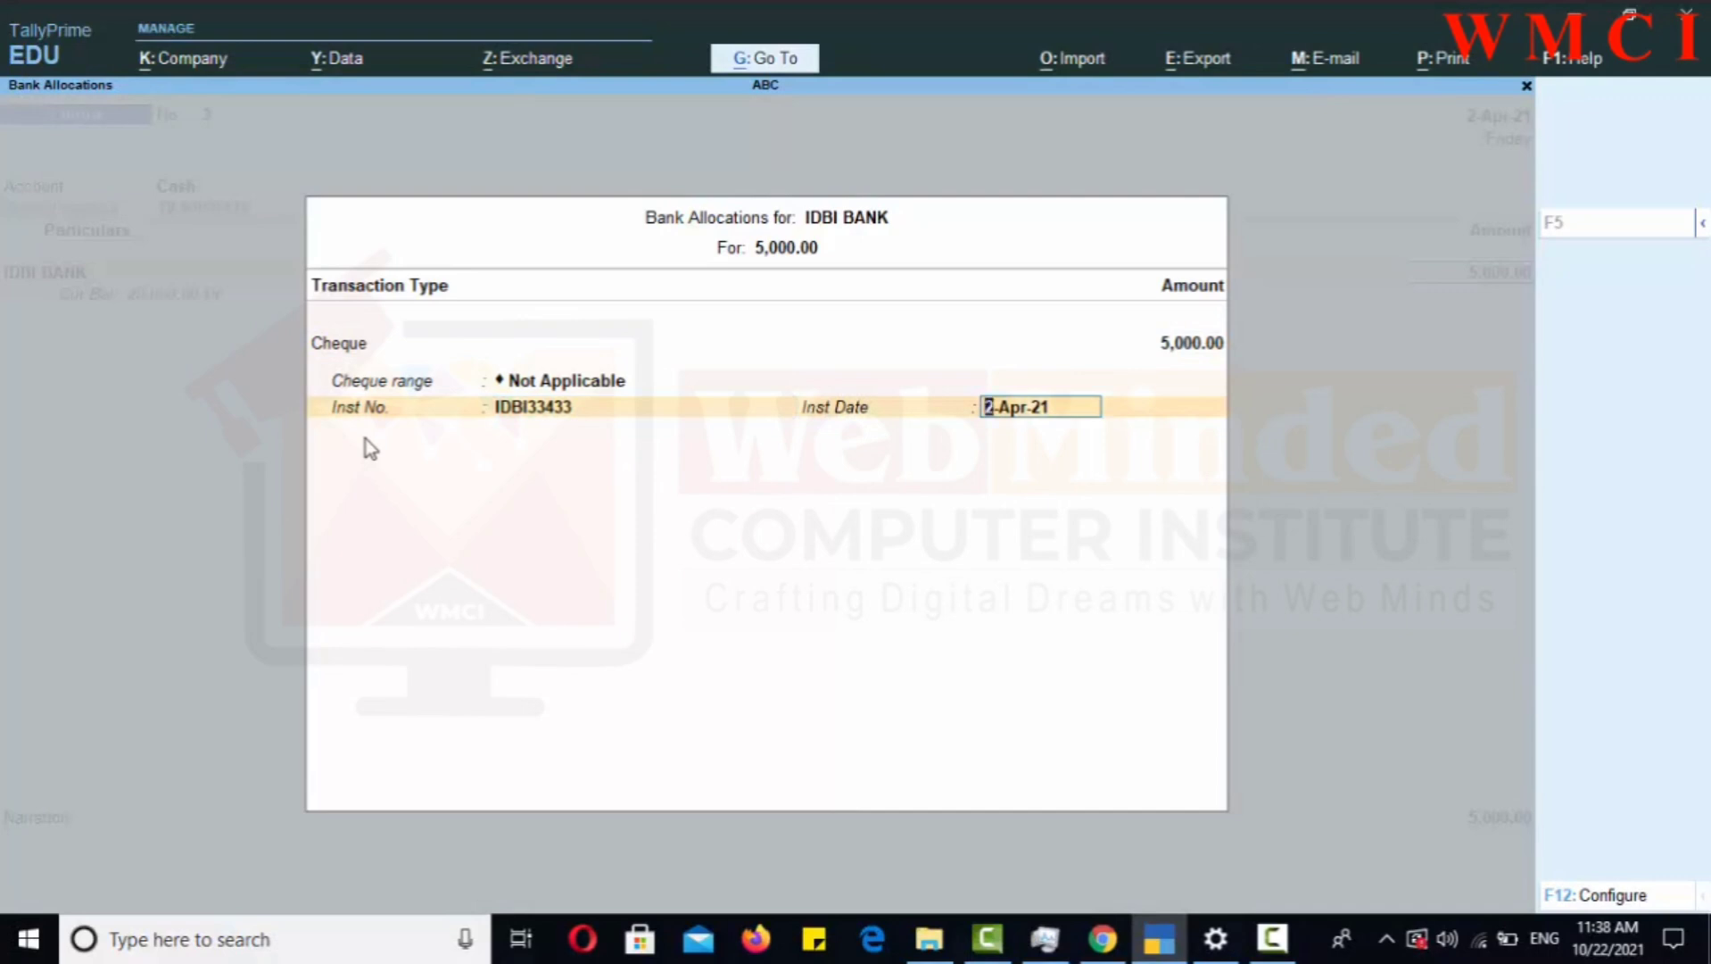
{"action": "key", "text": "Return"}
{"action": "key", "text": "Return"}
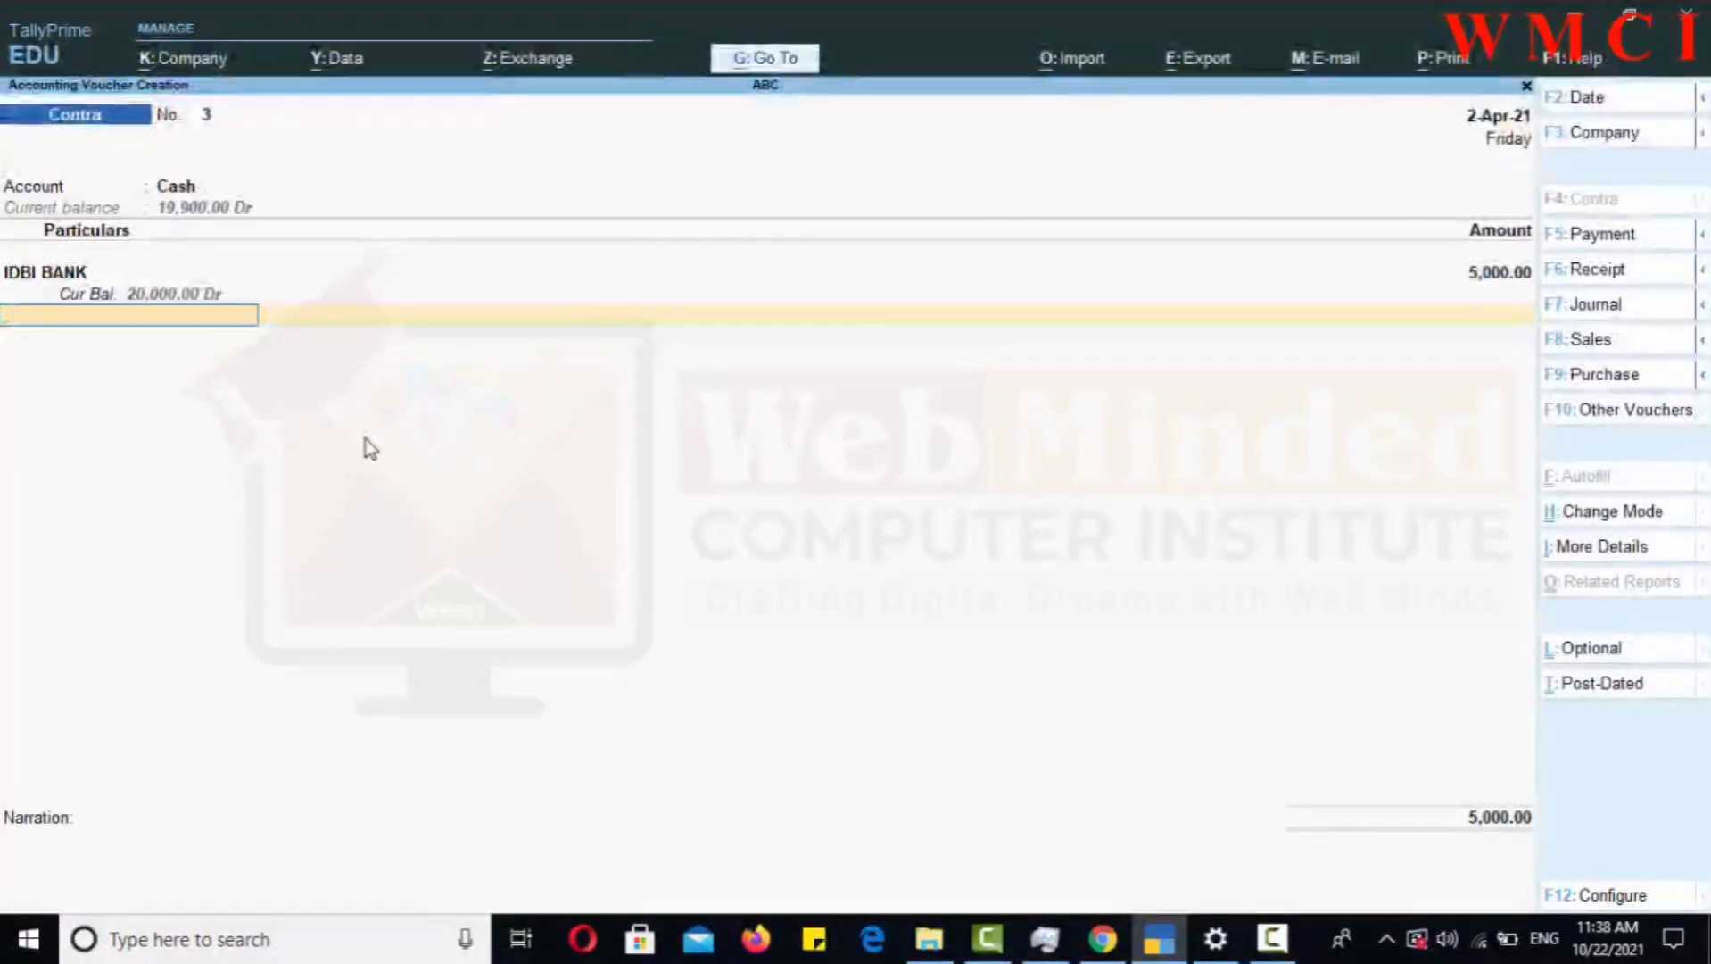
{"action": "key", "text": "Return"}
{"action": "key", "text": "Return"}
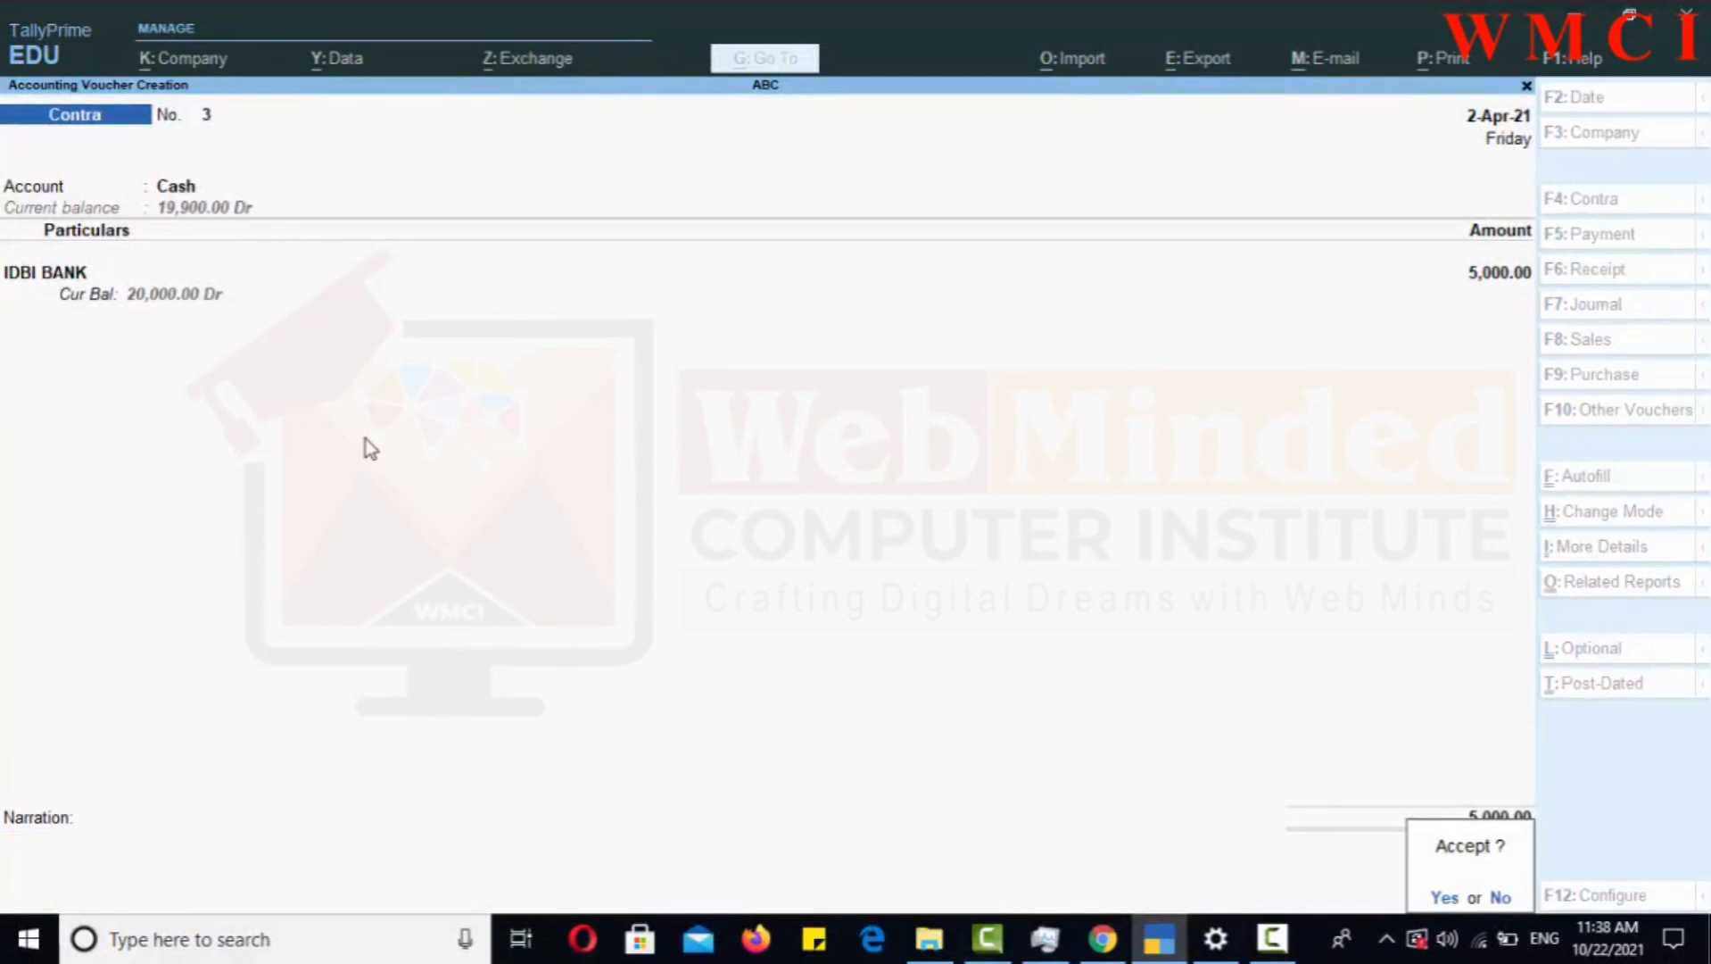
{"action": "key", "text": "Return"}
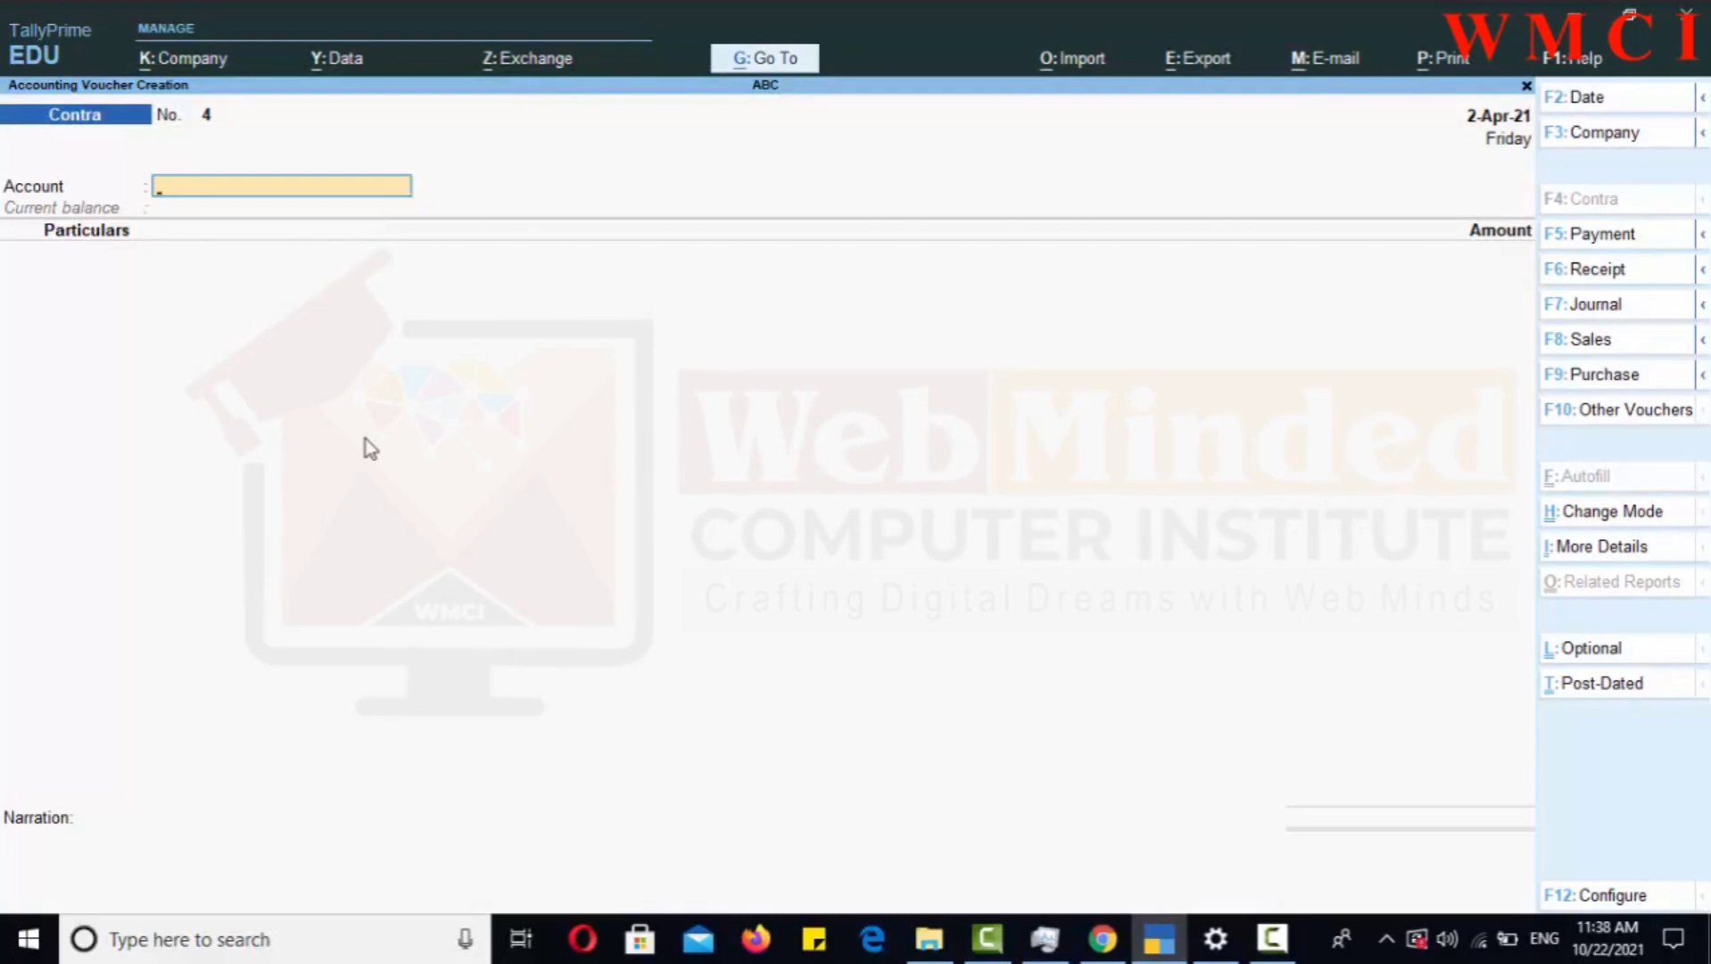
Quit voucher creation and open the Day Book to review the contra entries
{"action": "key", "text": "Escape"}
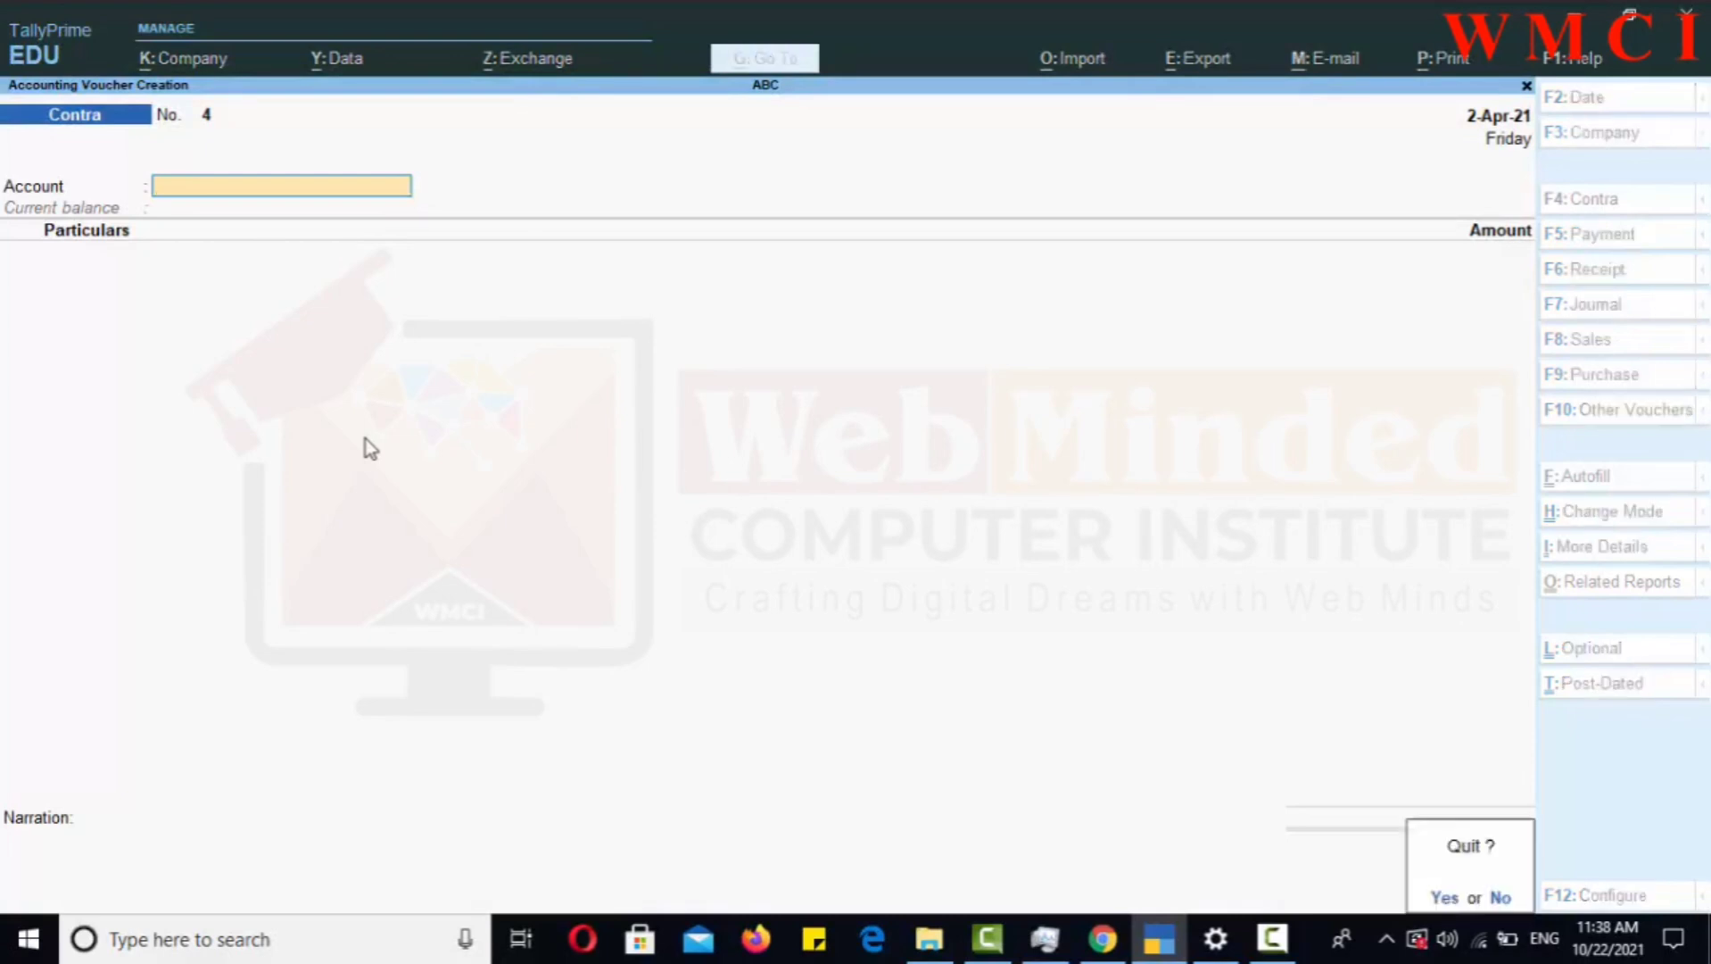
{"action": "key", "text": "Return"}
{"action": "key", "text": "k"}
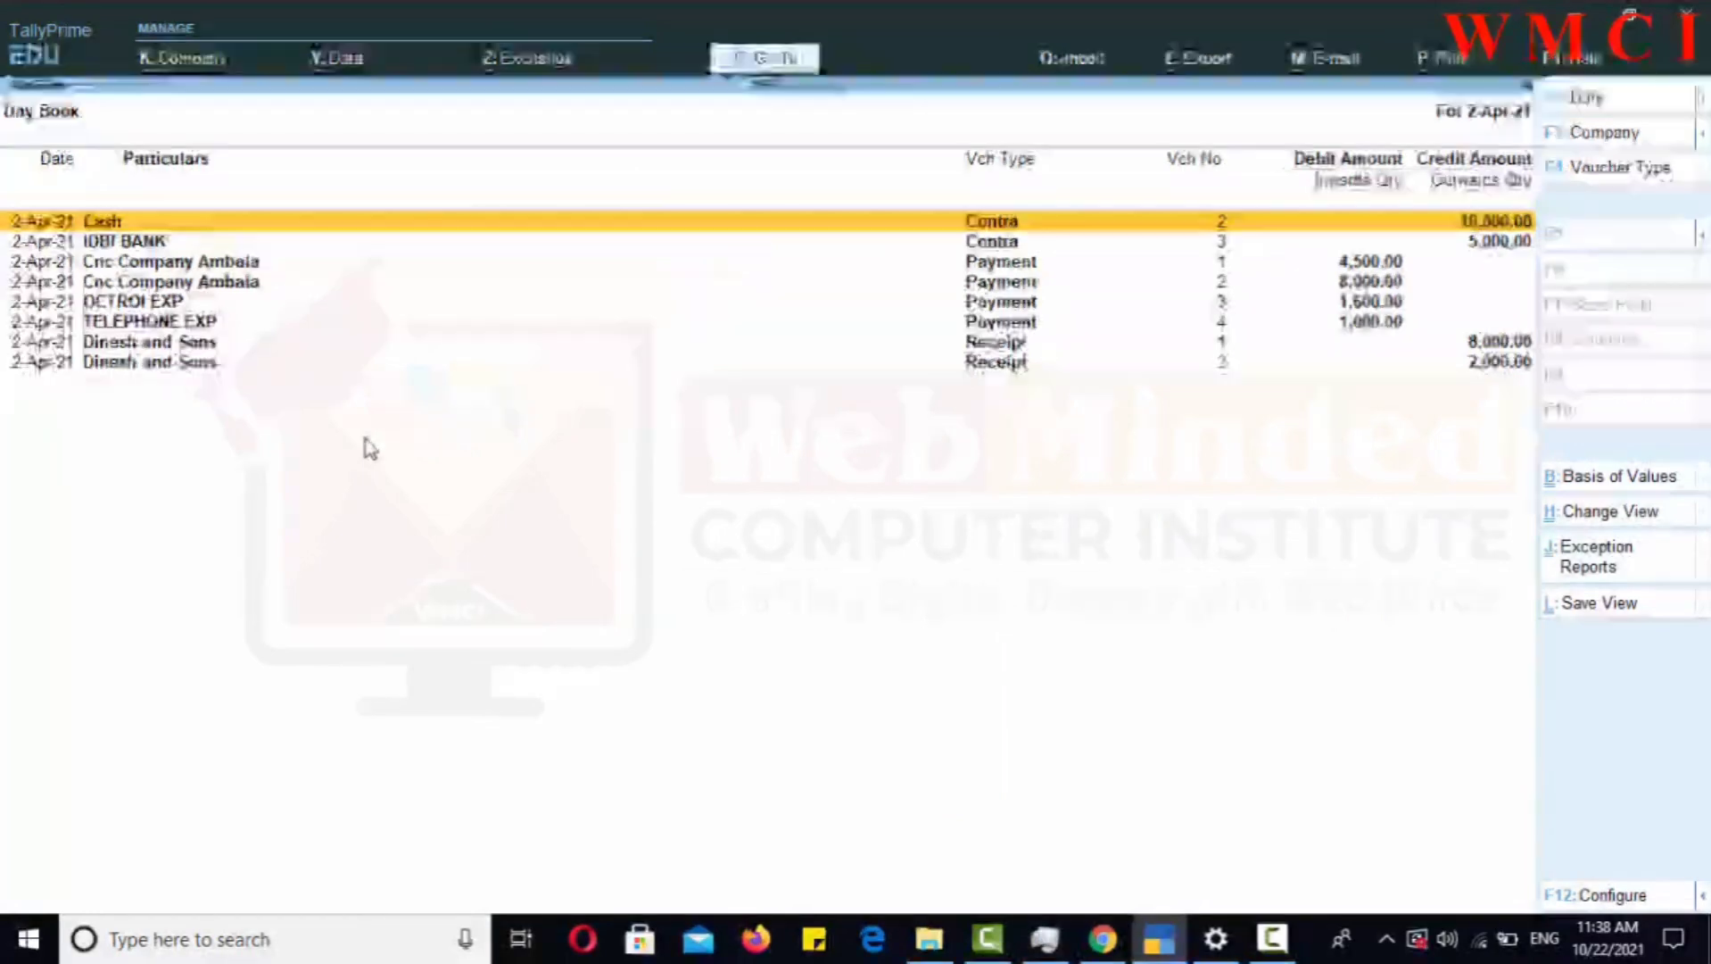
{"action": "key", "text": "Down"}
{"action": "key", "text": "Up"}
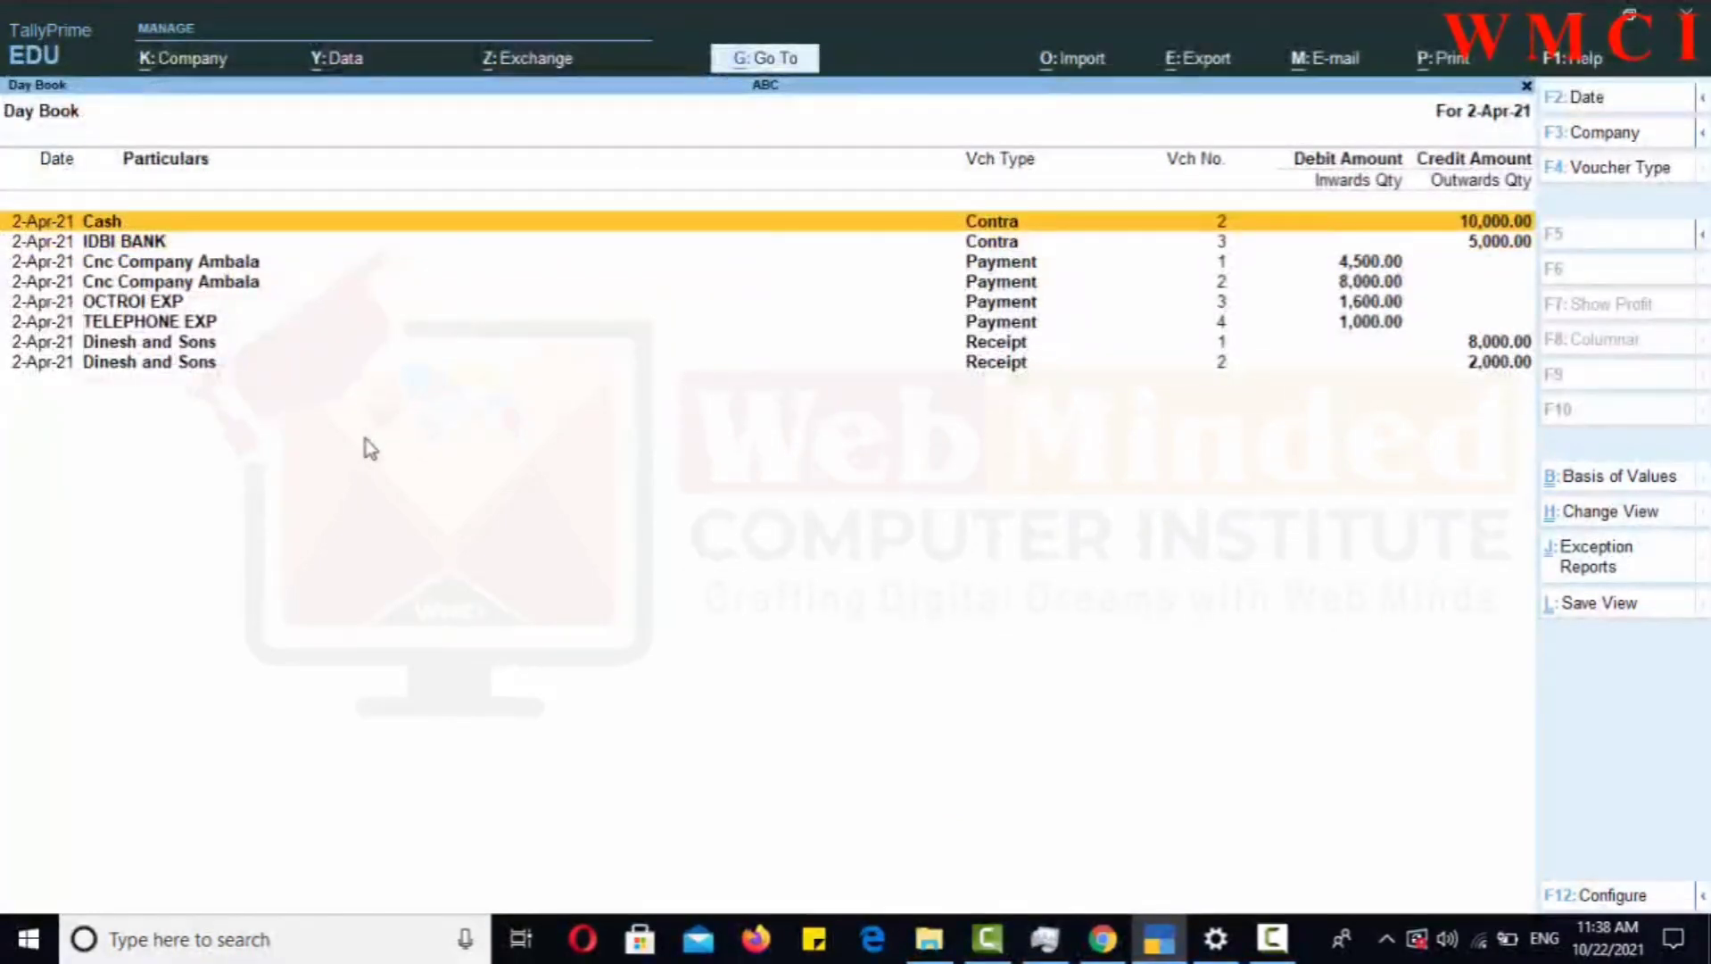
Open the Cash contra voucher for 10,000 from the Day Book and quit it without saving
{"action": "key", "text": "Down"}
{"action": "key", "text": "Up"}
{"action": "key", "text": "Return"}
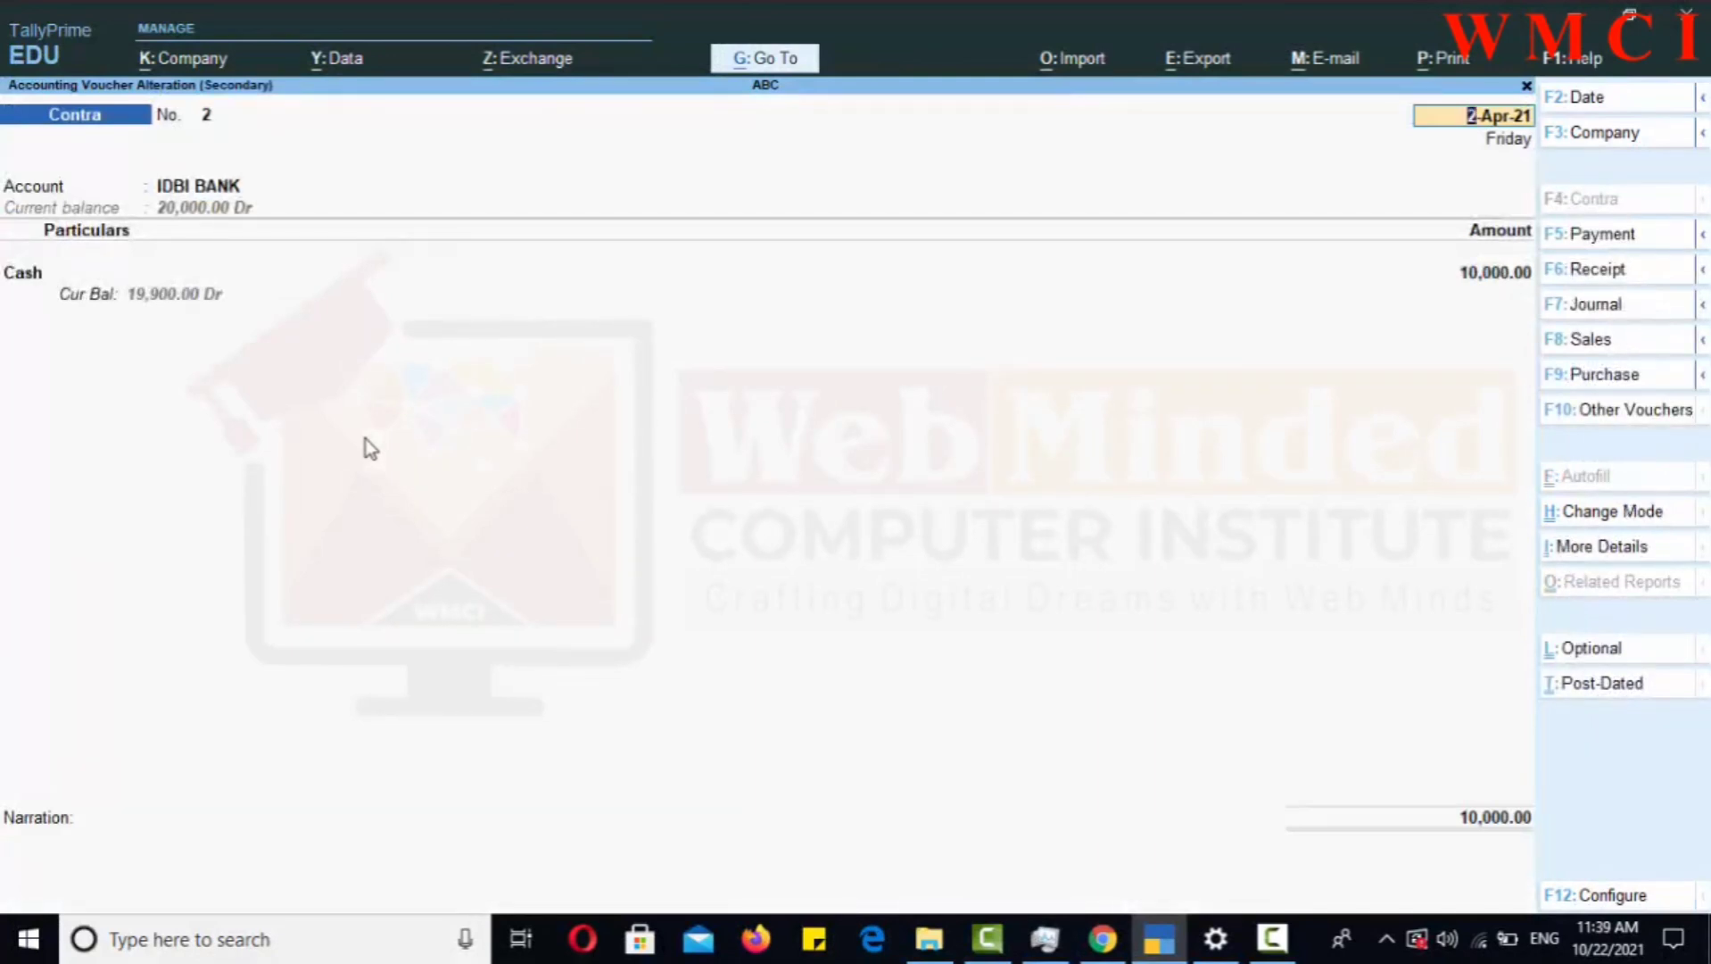
{"action": "key", "text": "BackSpace"}
{"action": "key", "text": "Escape"}
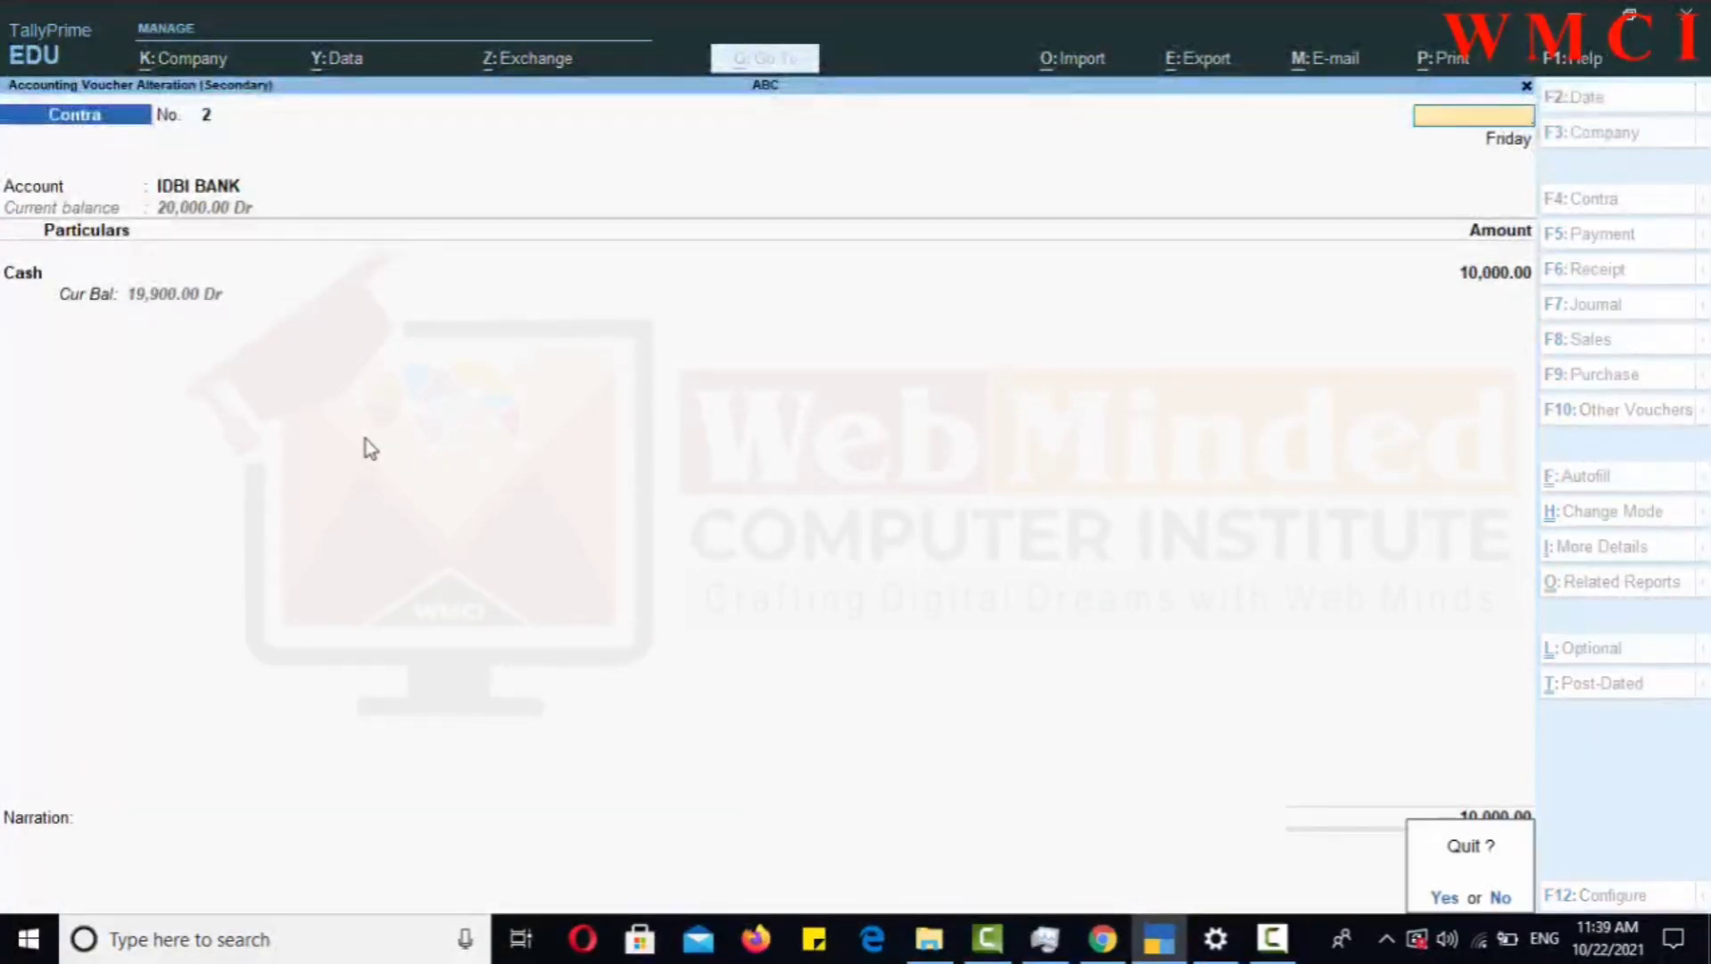
{"action": "key", "text": "y"}
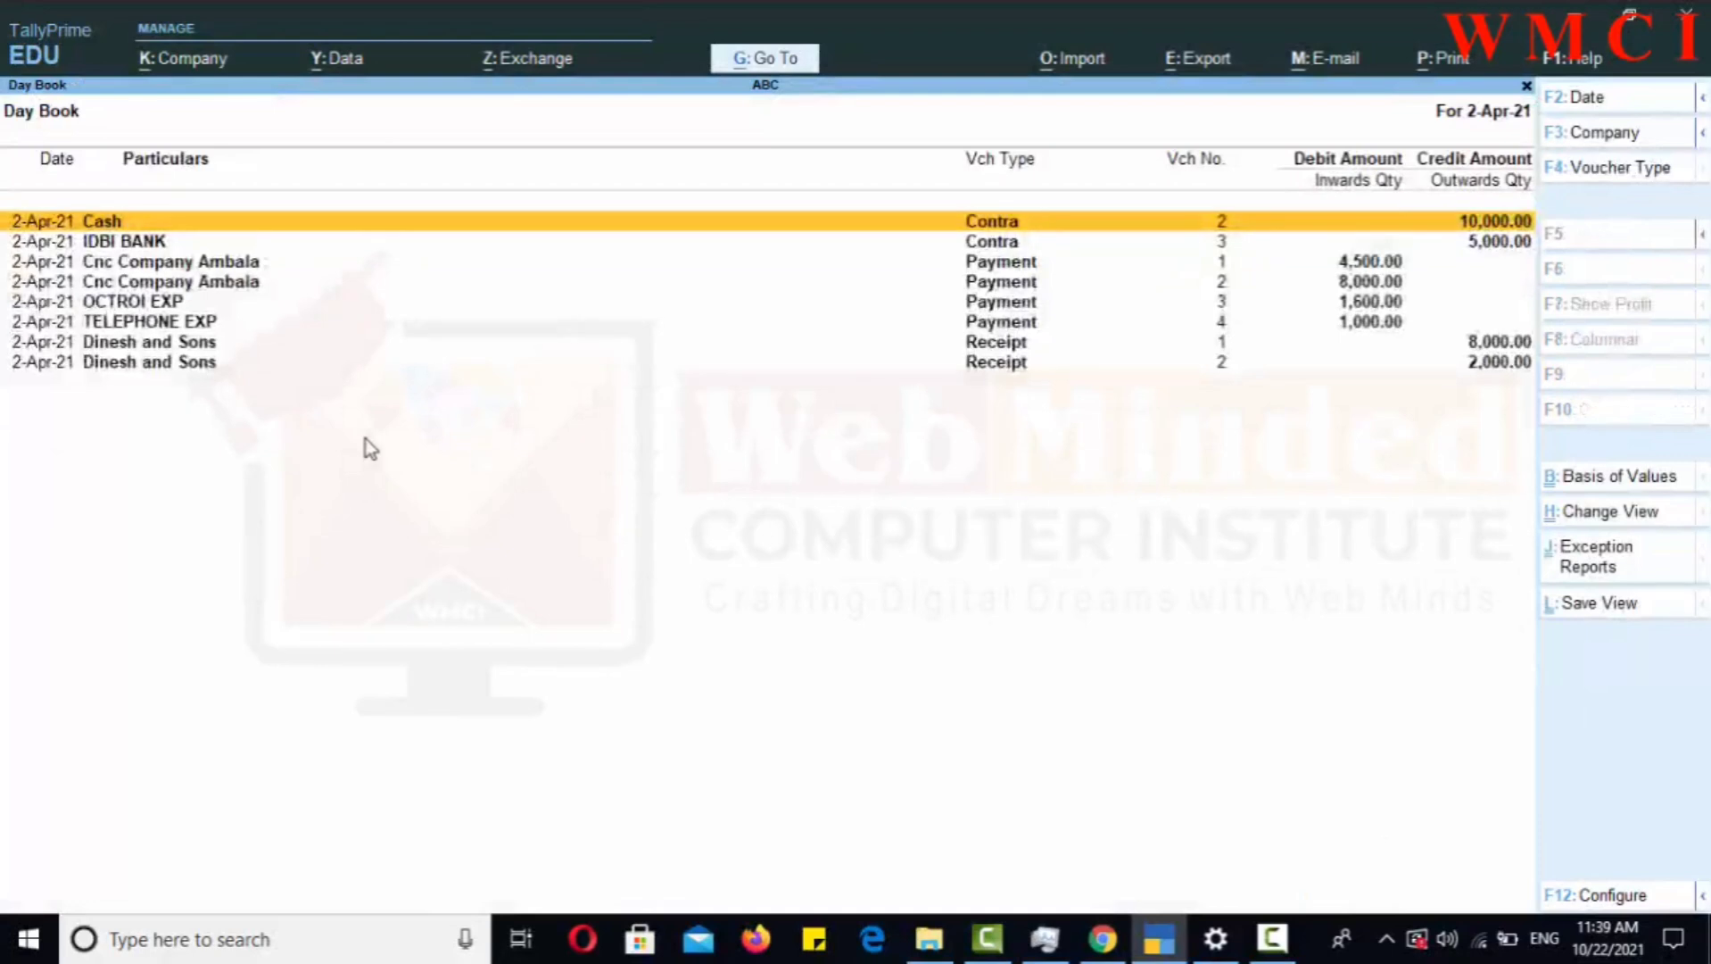